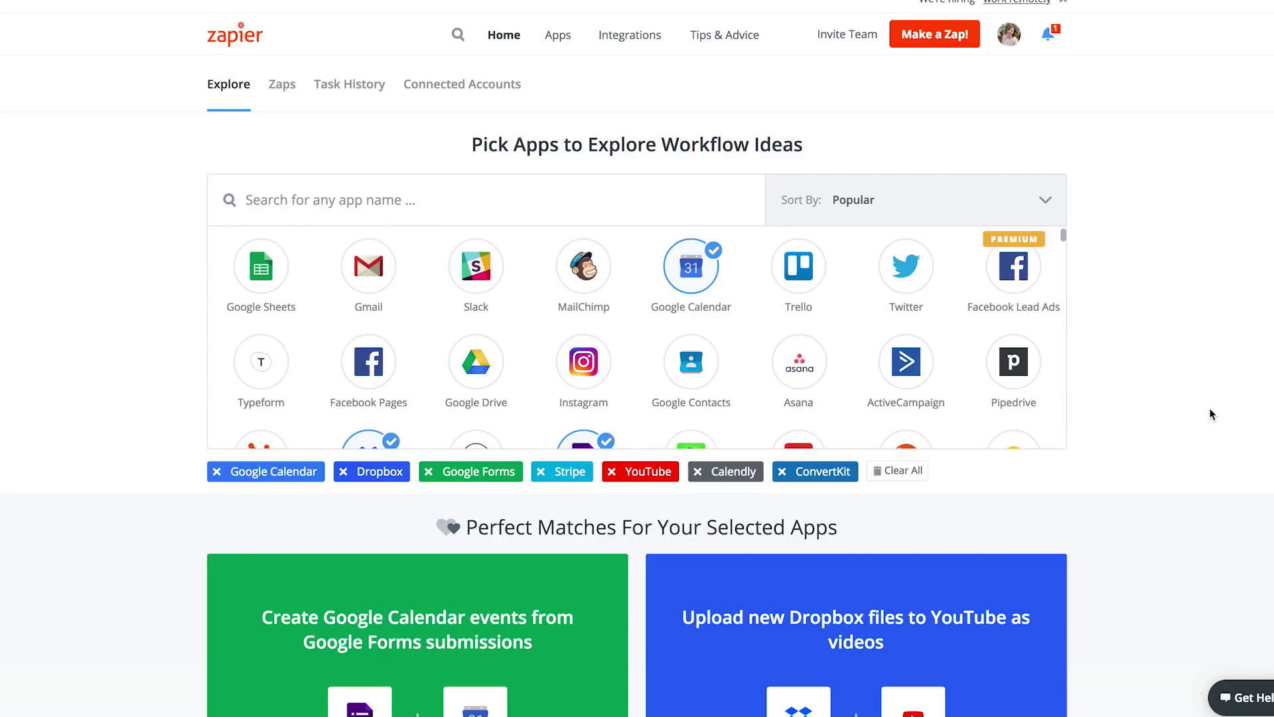
scroll(1168, 417, "down", 7)
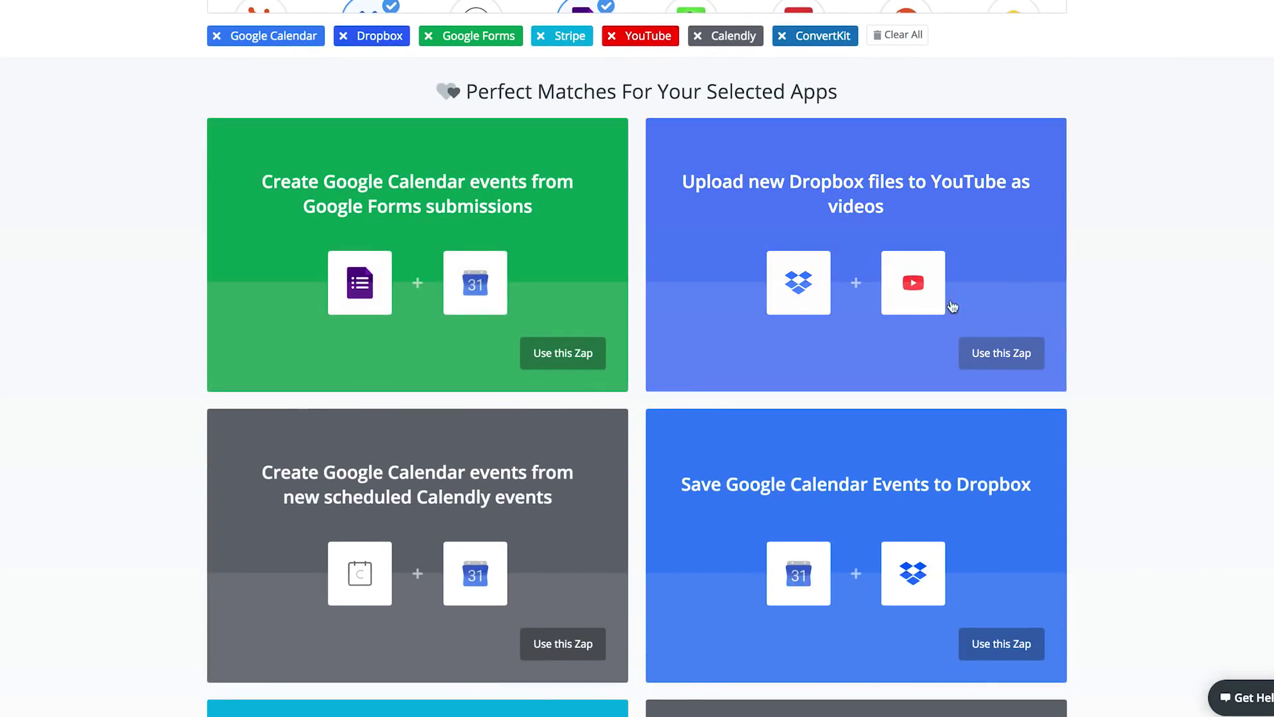
scroll(1010, 313, "down", 5)
scroll(691, 321, "down", 4)
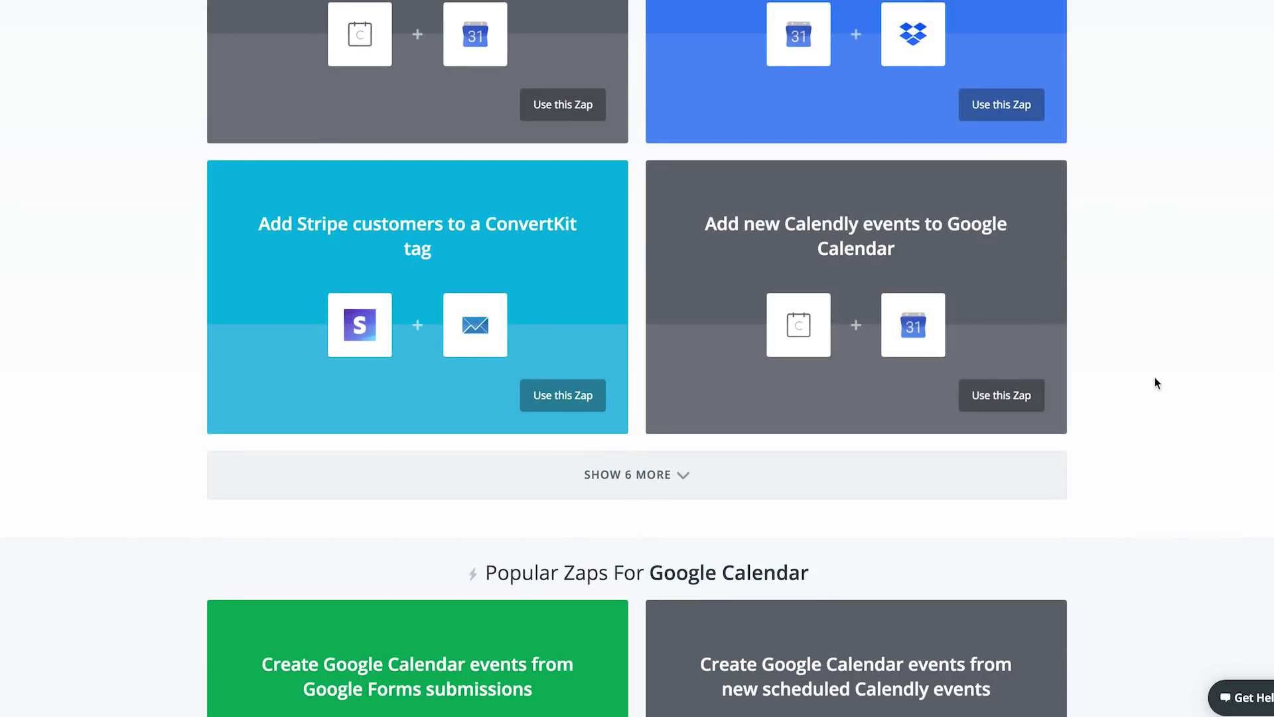
scroll(1101, 387, "down", 3)
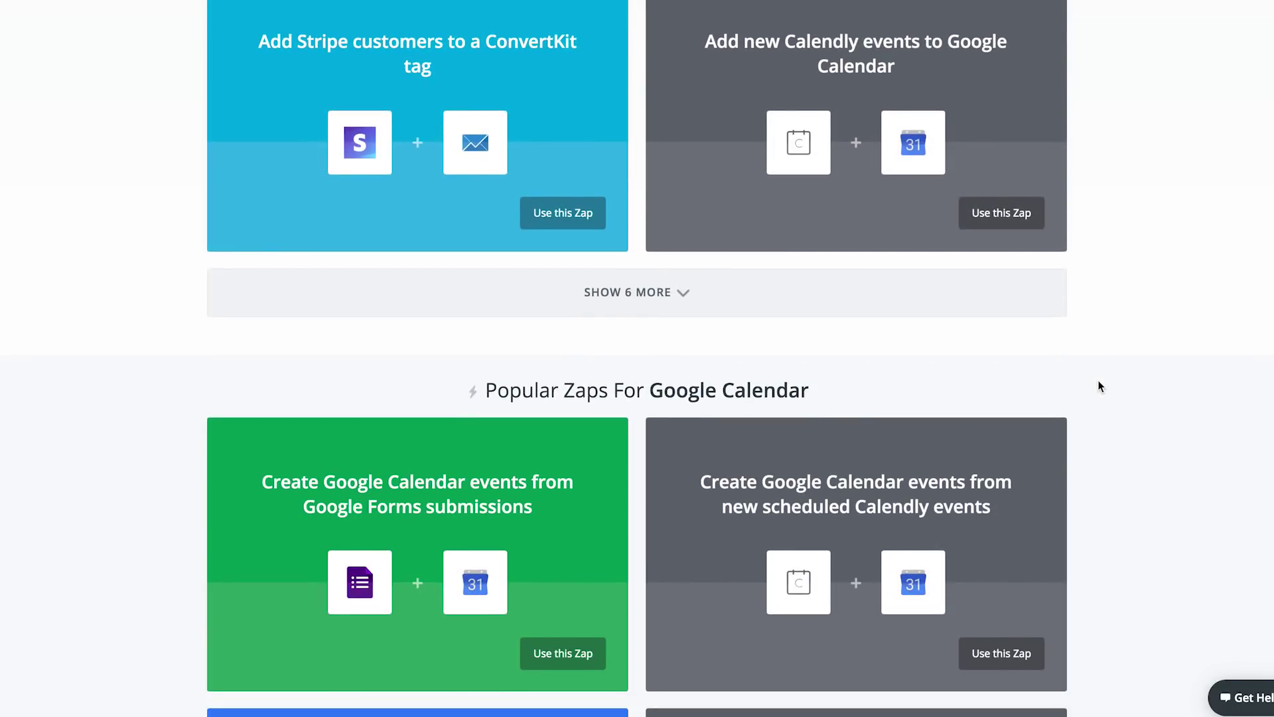
scroll(1101, 387, "up", 12)
scroll(1101, 387, "down", 12)
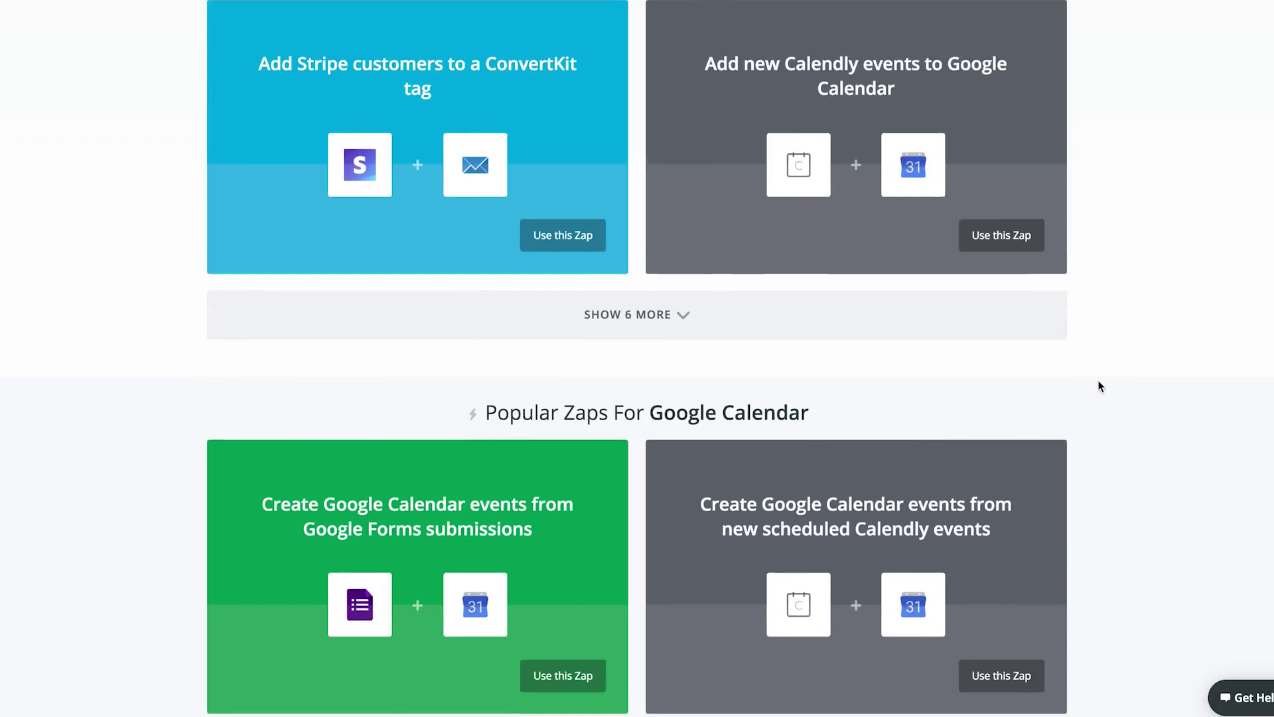
scroll(1101, 386, "up", 10)
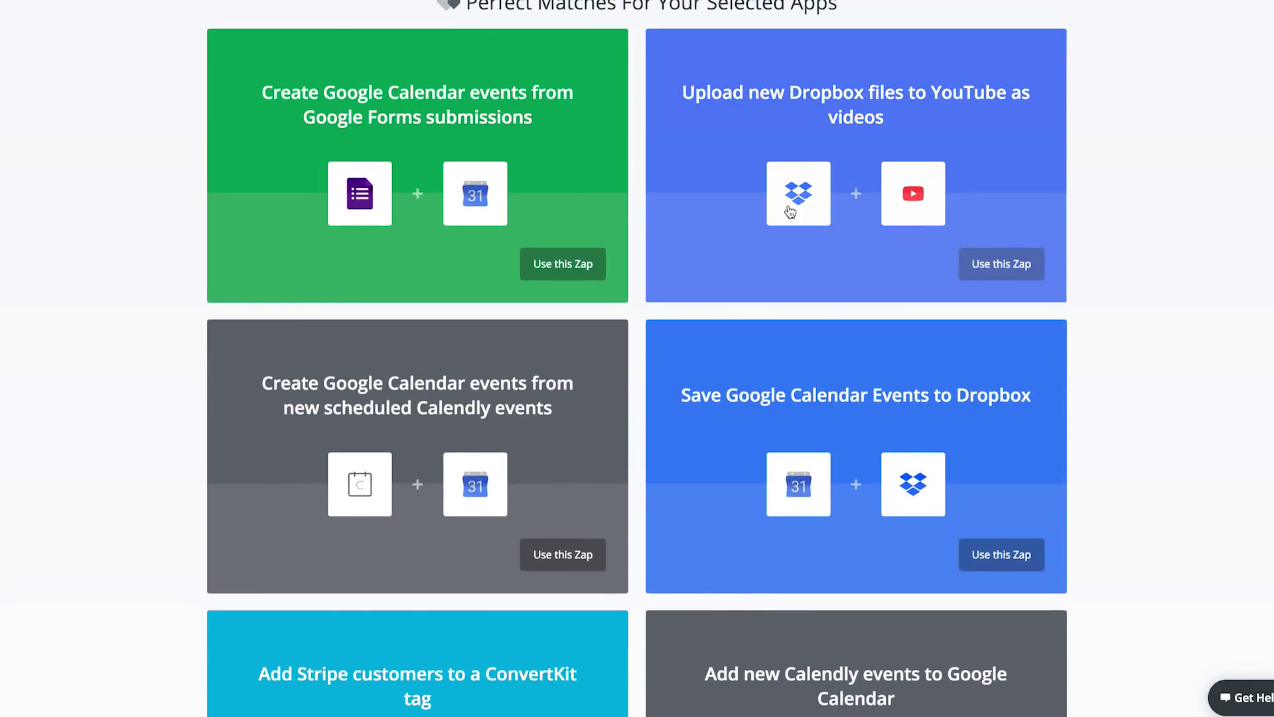
scroll(1109, 266, "down", 12)
scroll(1108, 266, "down", 4)
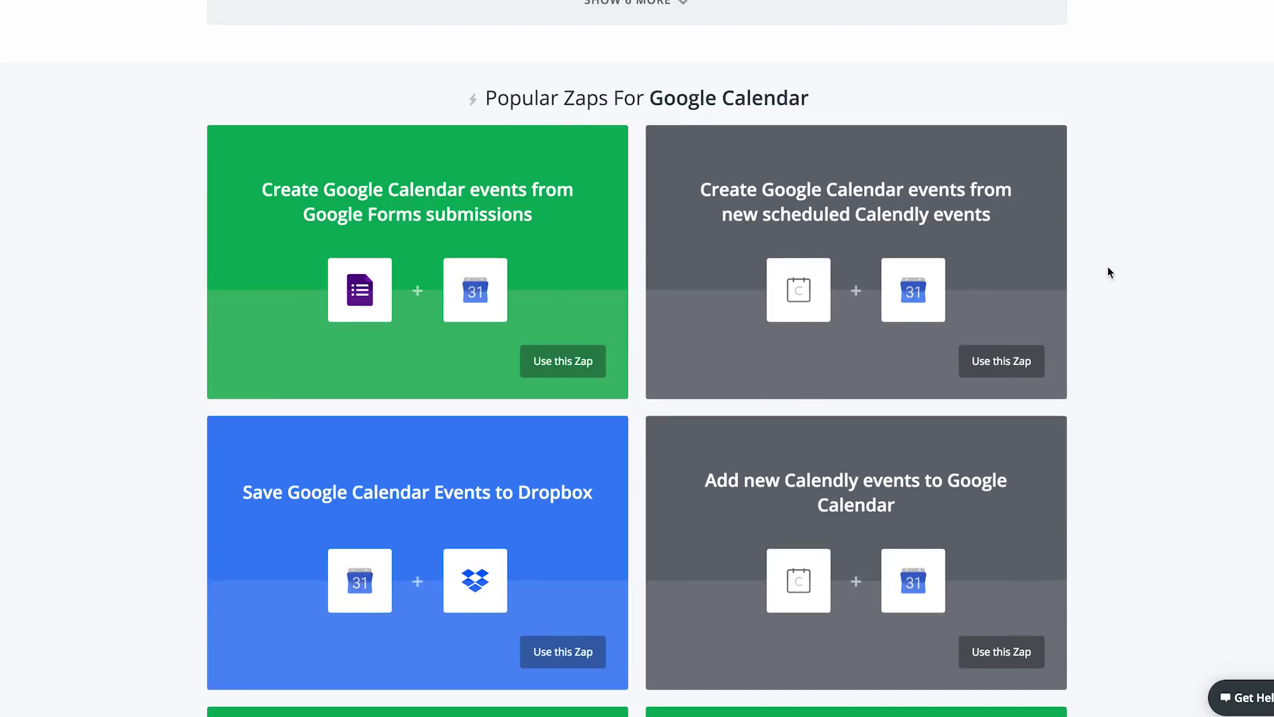
scroll(1109, 272, "down", 3)
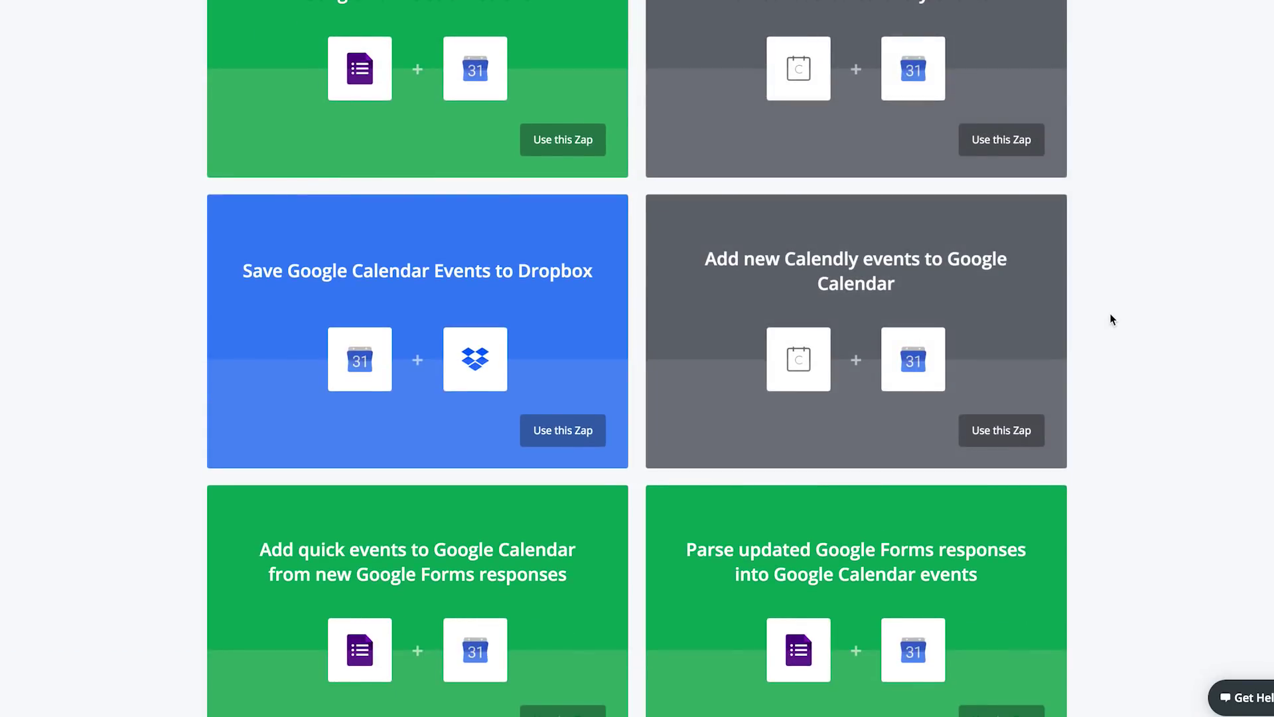
scroll(1112, 319, "down", 9)
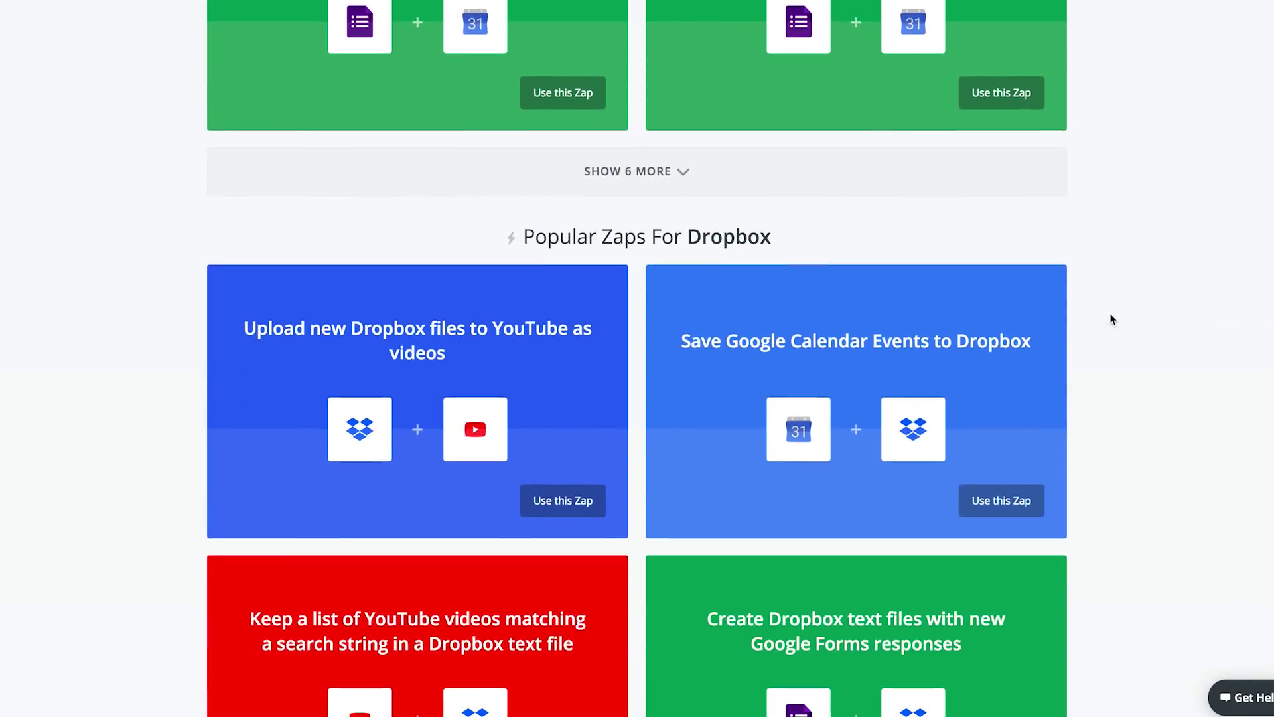
scroll(1112, 320, "down", 5)
scroll(1112, 320, "down", 15)
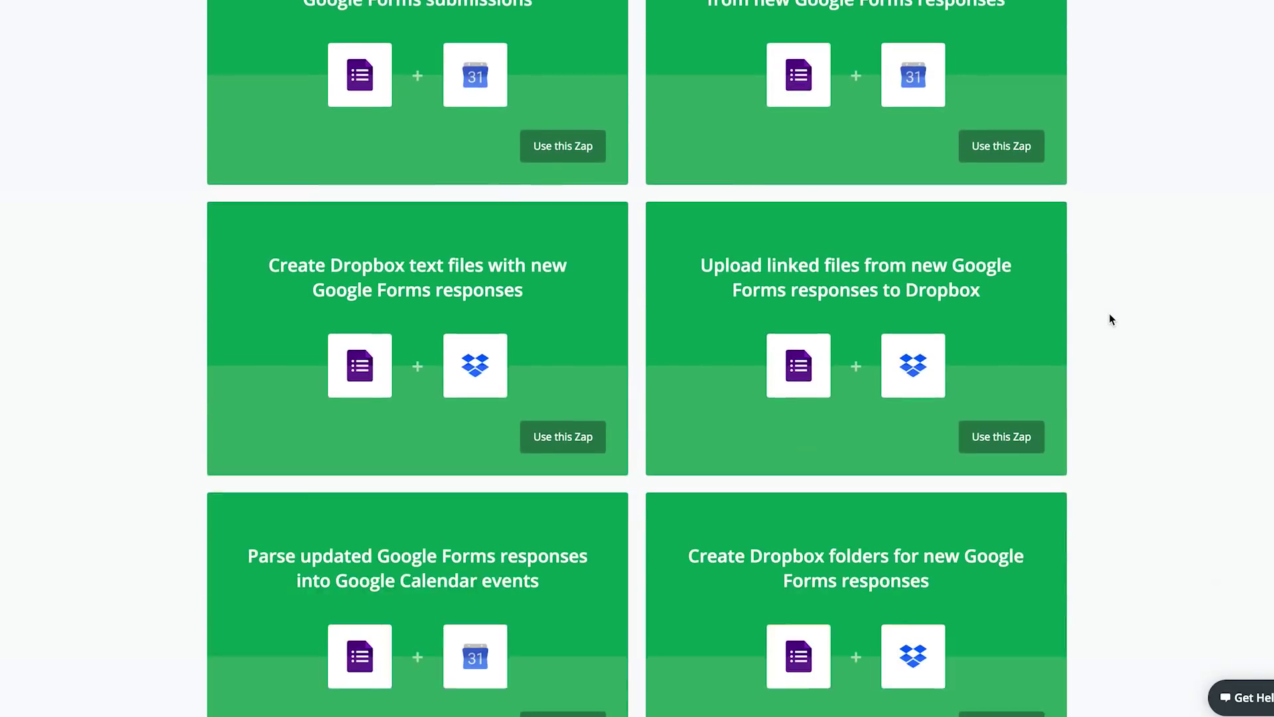
scroll(1112, 319, "down", 8)
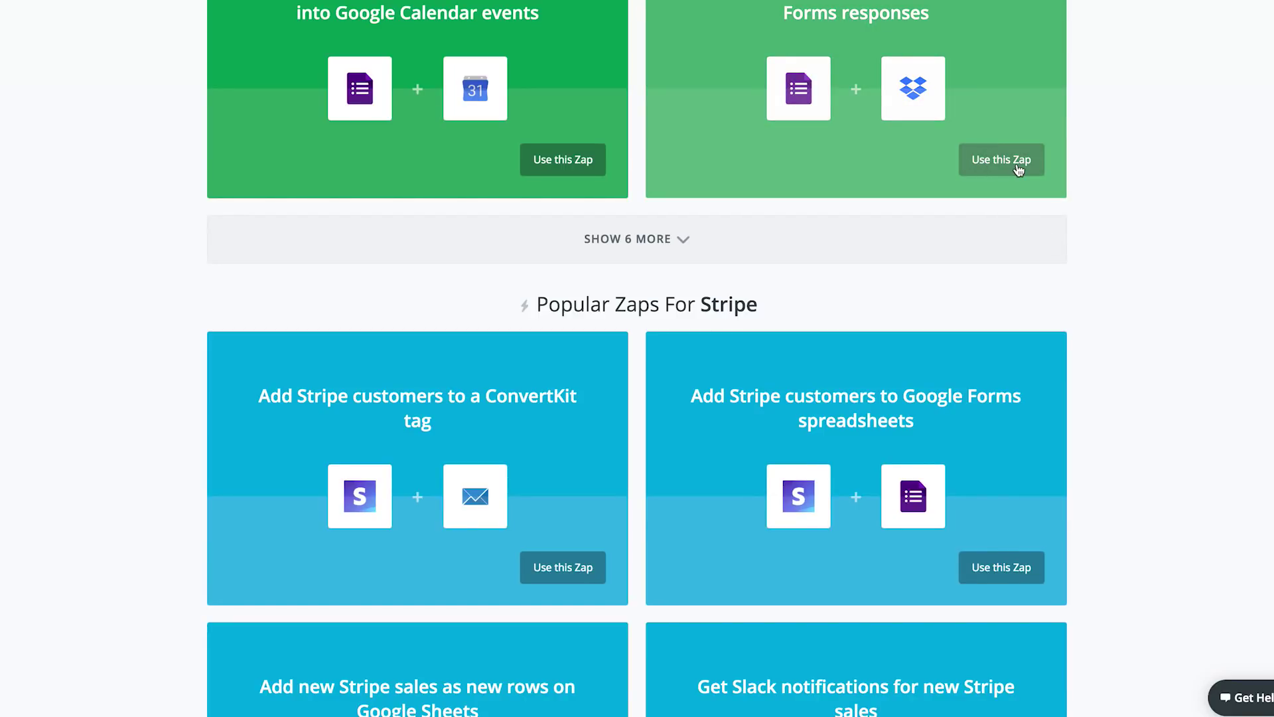
scroll(1144, 302, "down", 2)
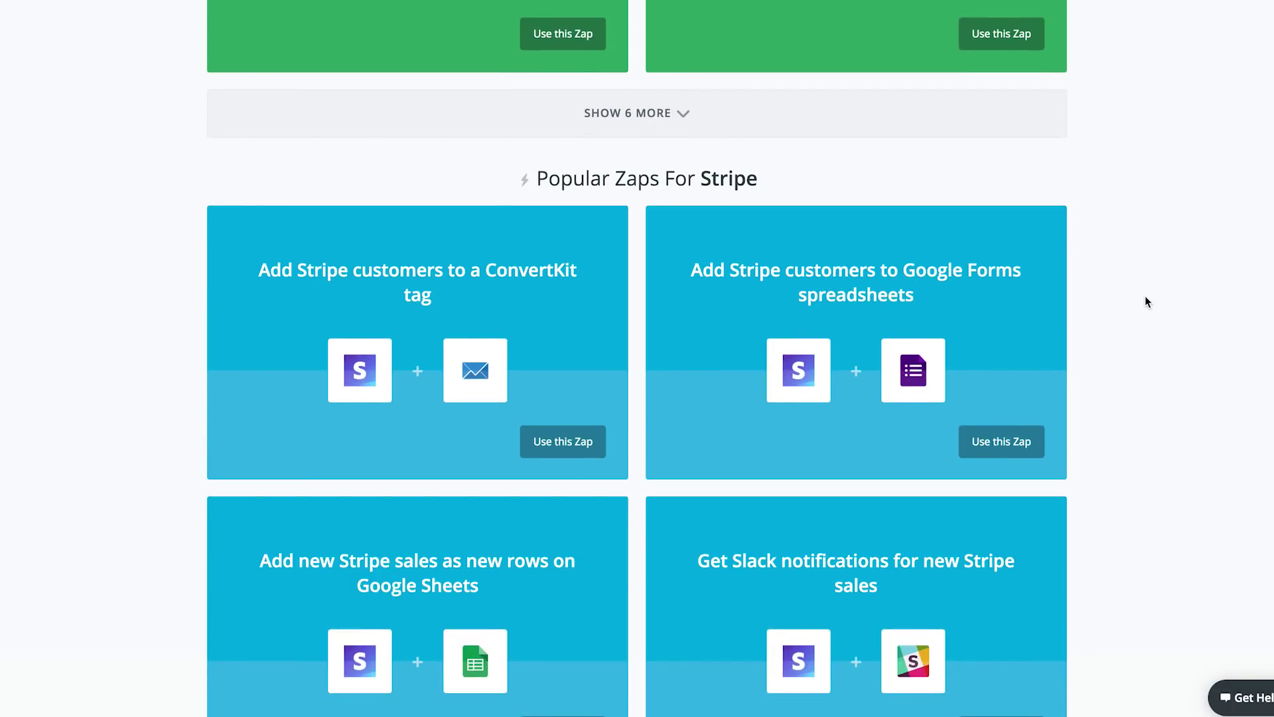
scroll(1144, 302, "down", 3)
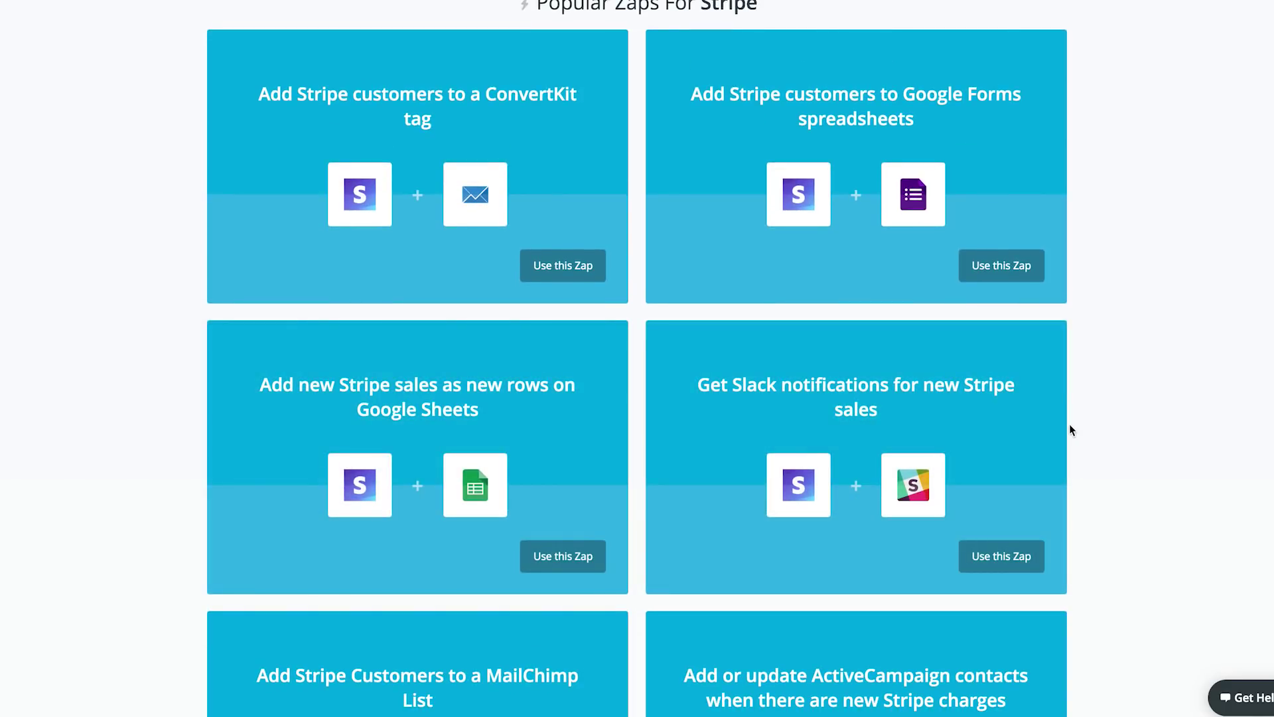
scroll(1069, 425, "down", 3)
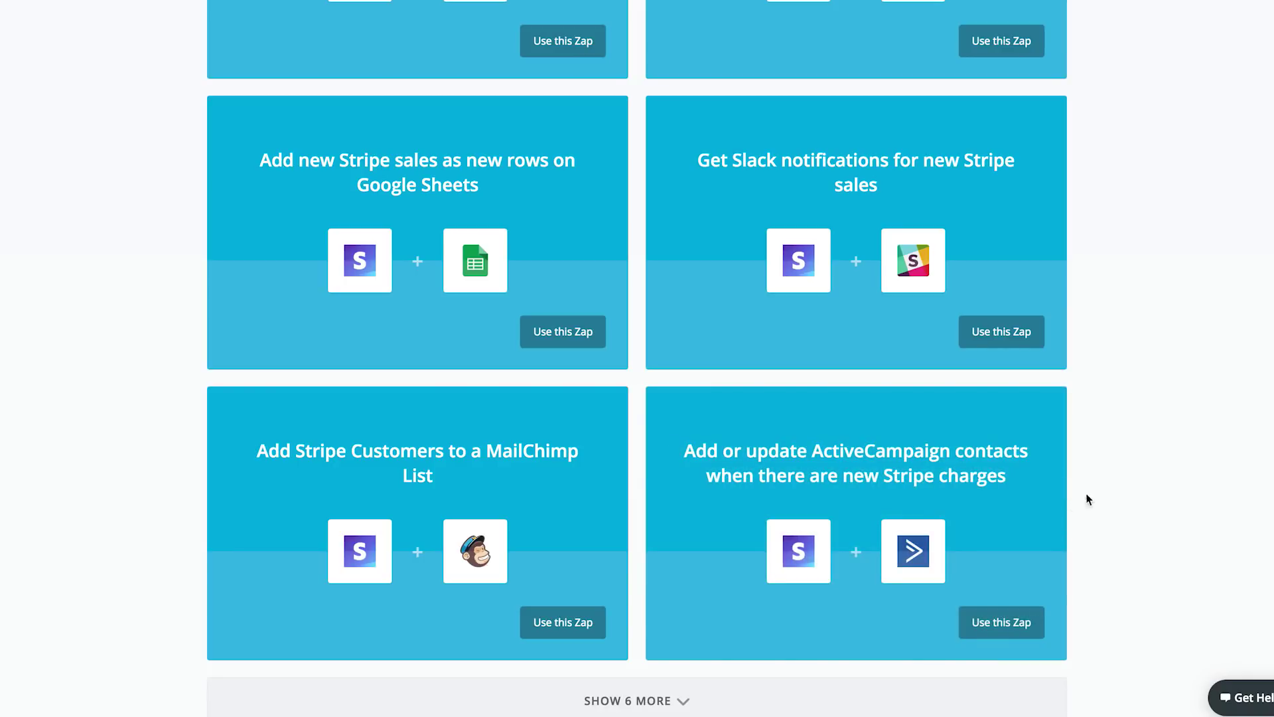
scroll(1095, 495, "down", 1)
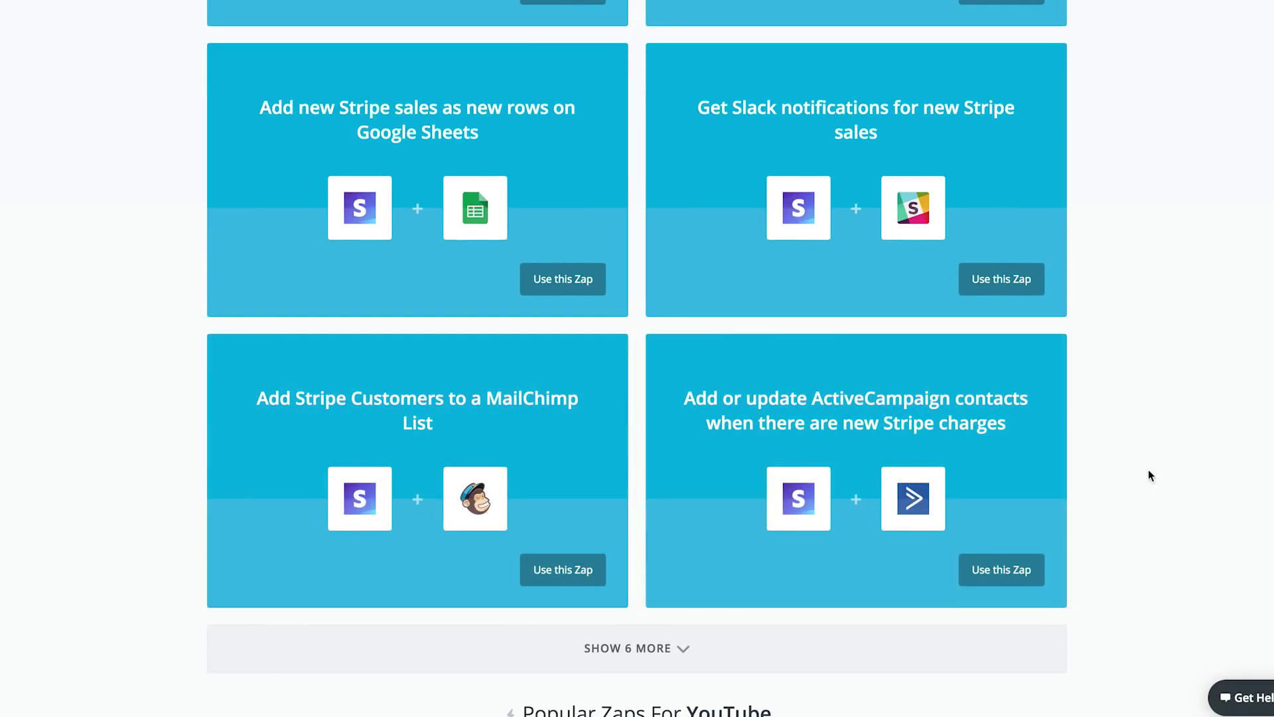
scroll(1128, 473, "down", 2)
scroll(1077, 478, "down", 4)
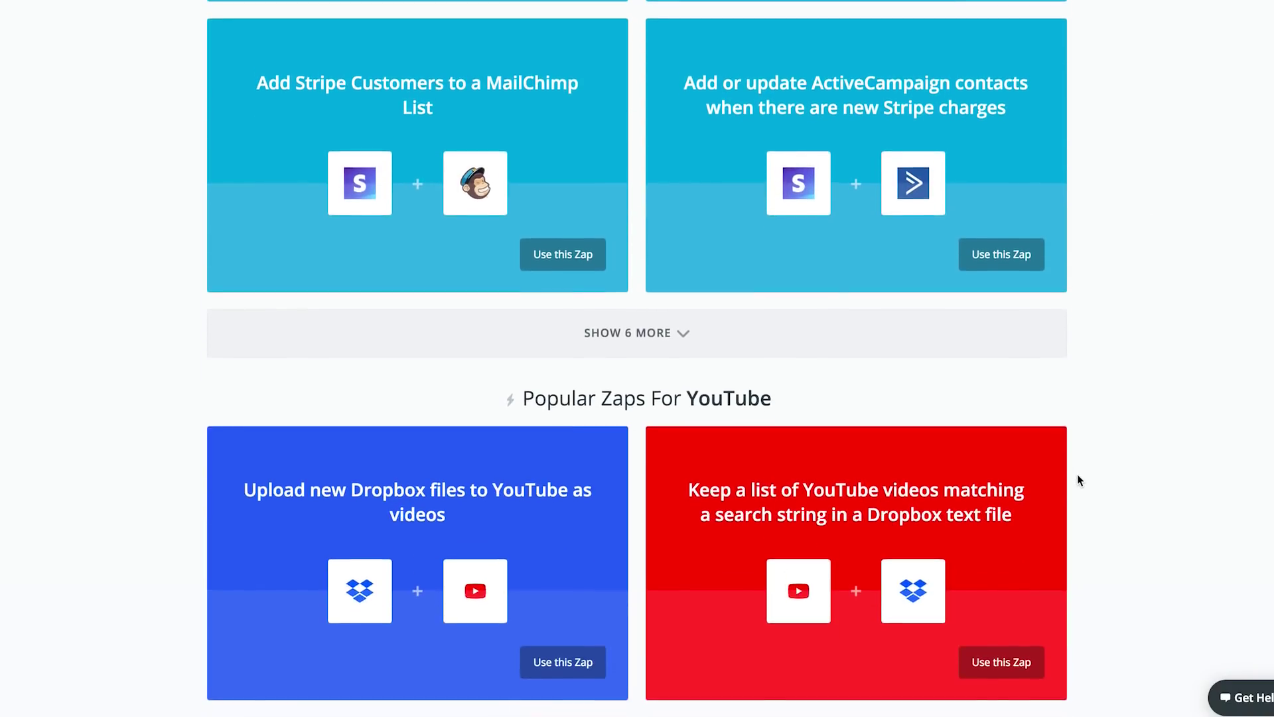
scroll(1077, 474, "down", 4)
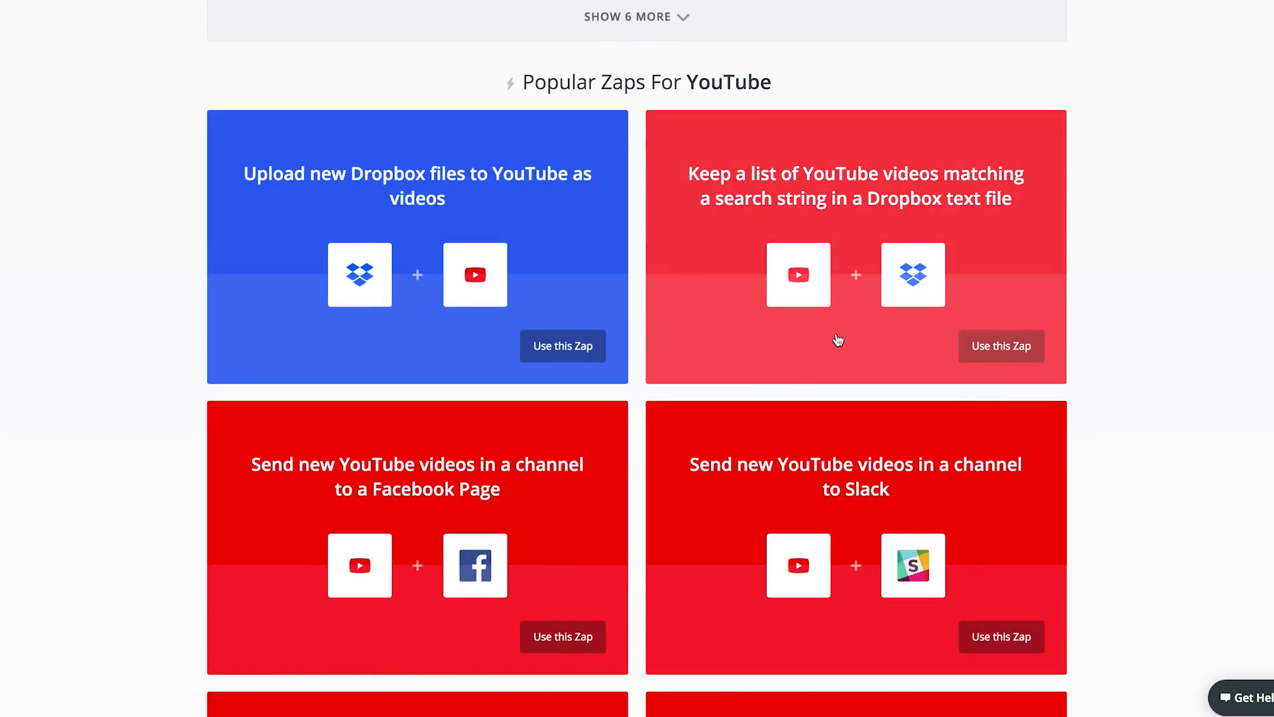
scroll(1072, 364, "down", 2)
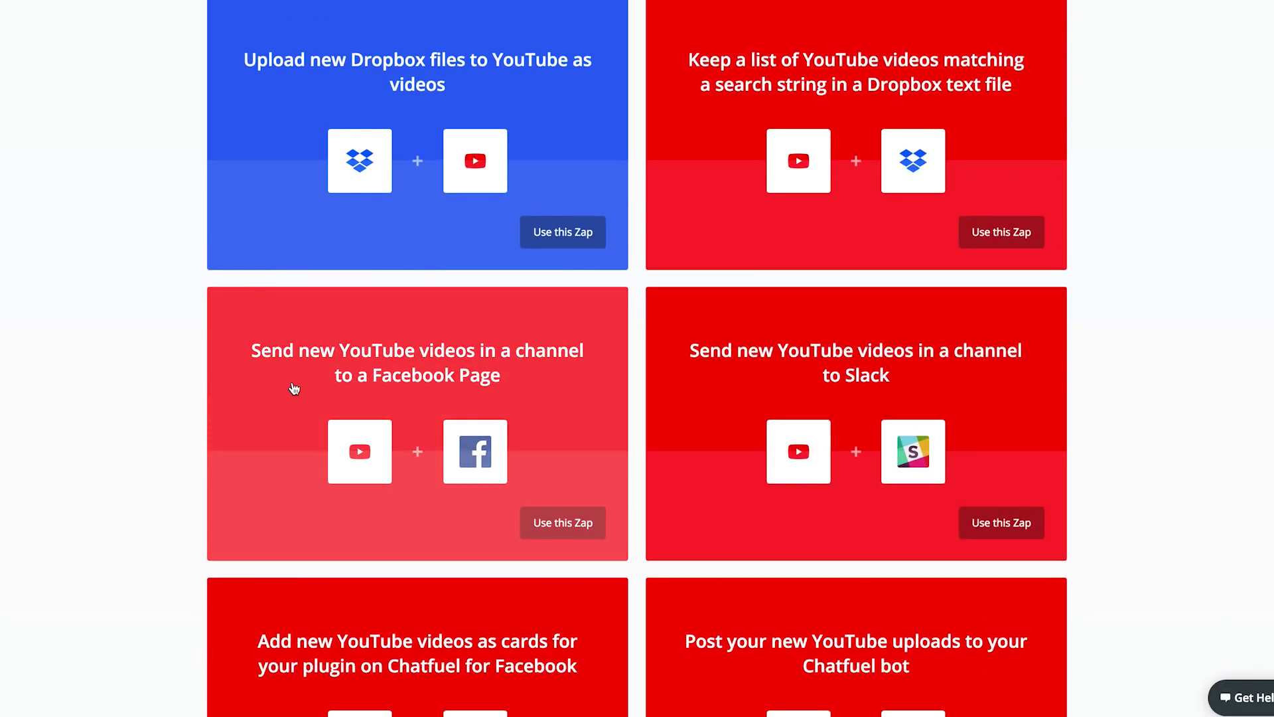
scroll(98, 365, "down", 2)
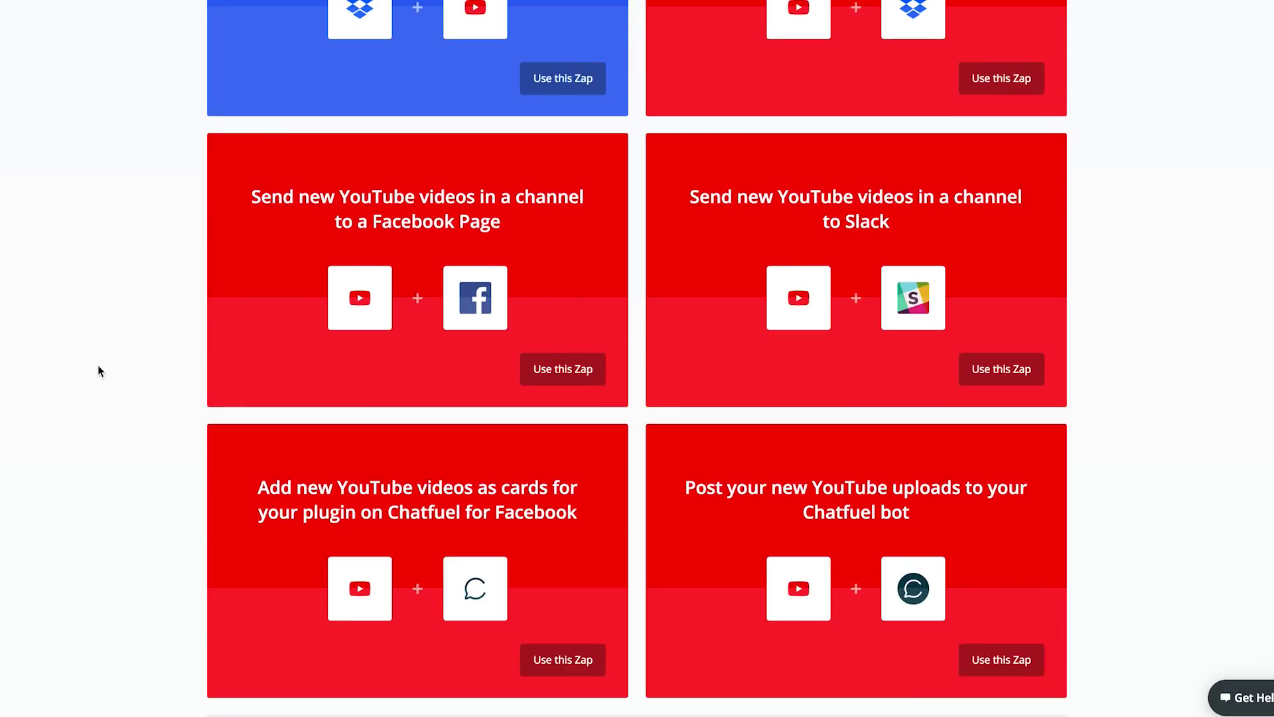
scroll(1085, 257, "down", 2)
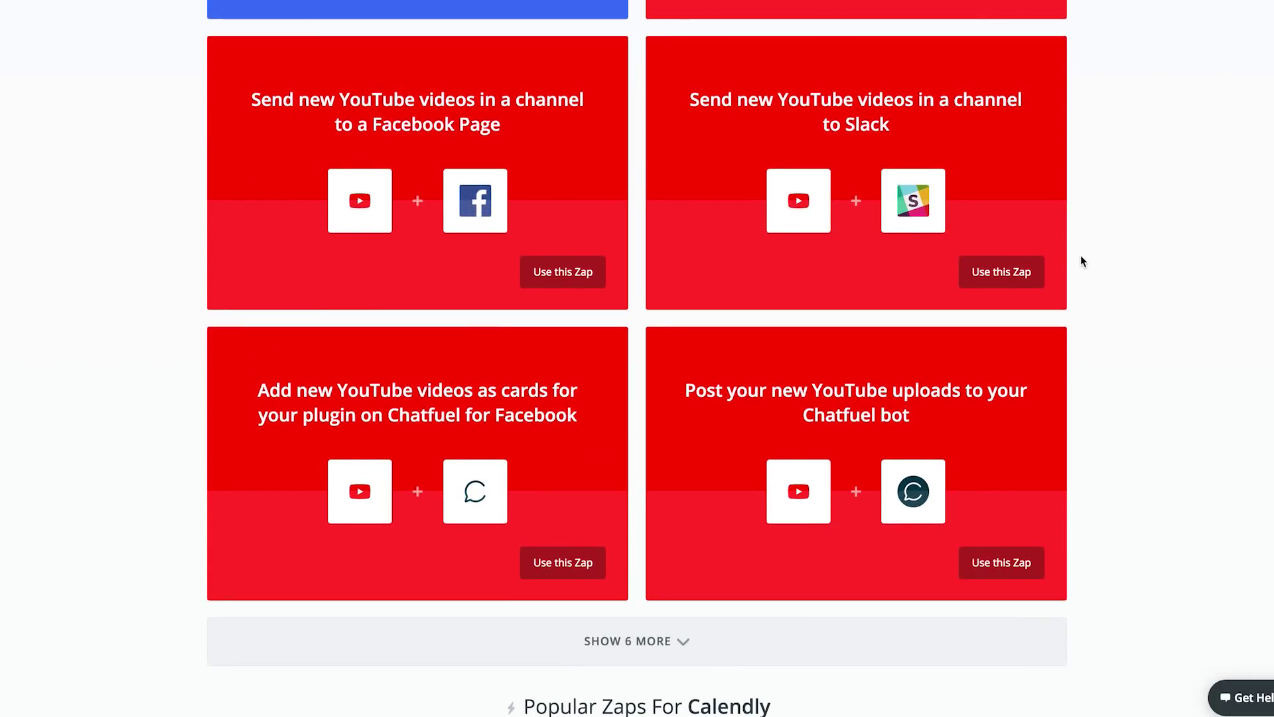
scroll(1081, 255, "down", 1)
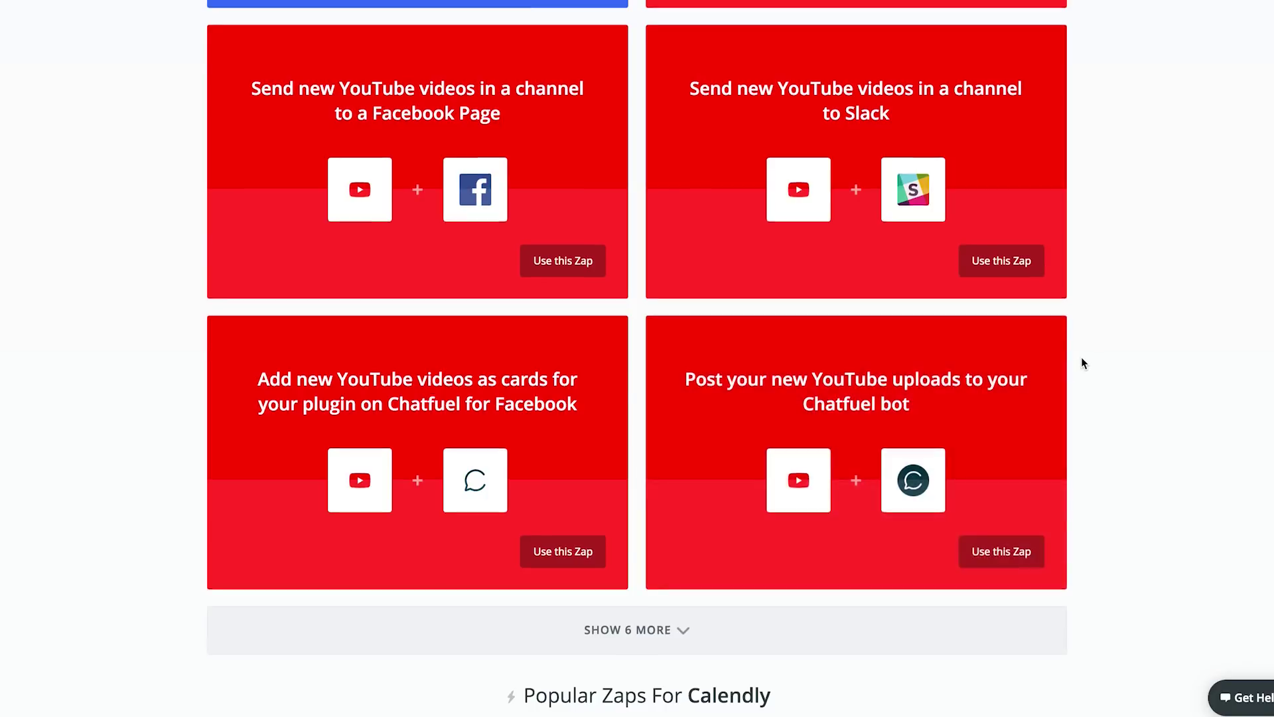
scroll(1081, 357, "up", 4)
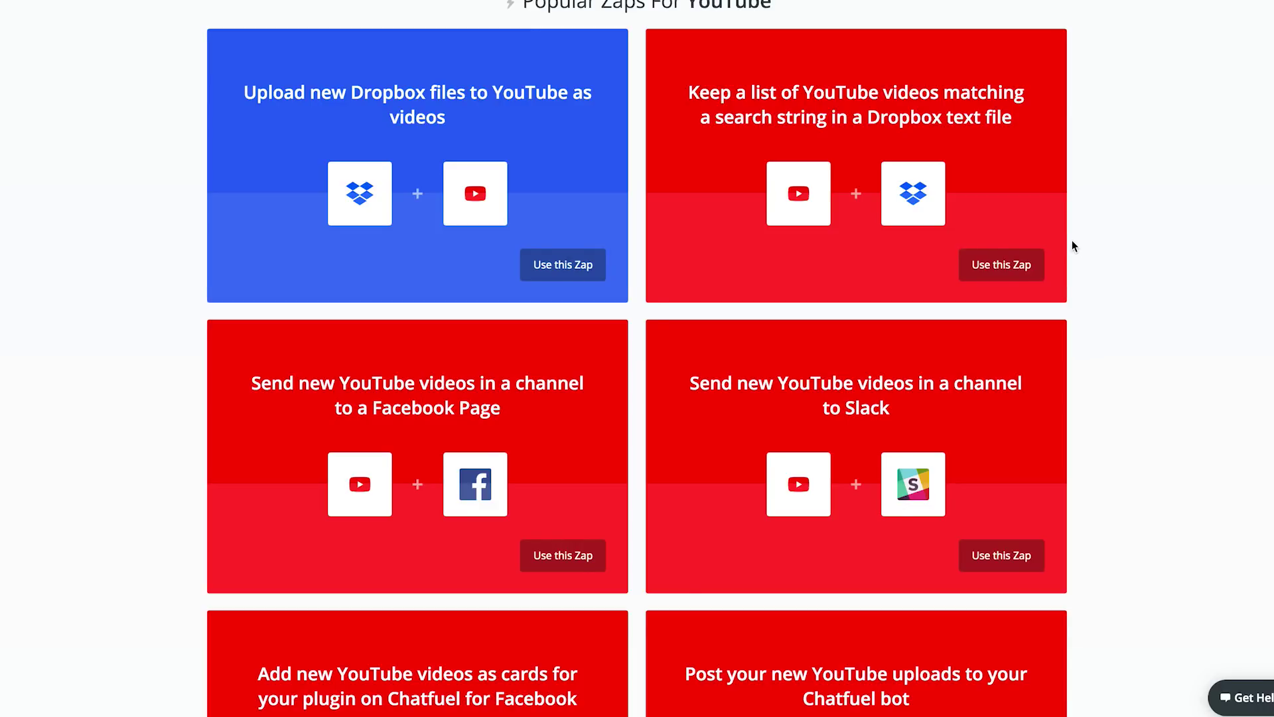
scroll(1074, 246, "down", 18)
scroll(1073, 240, "down", 20)
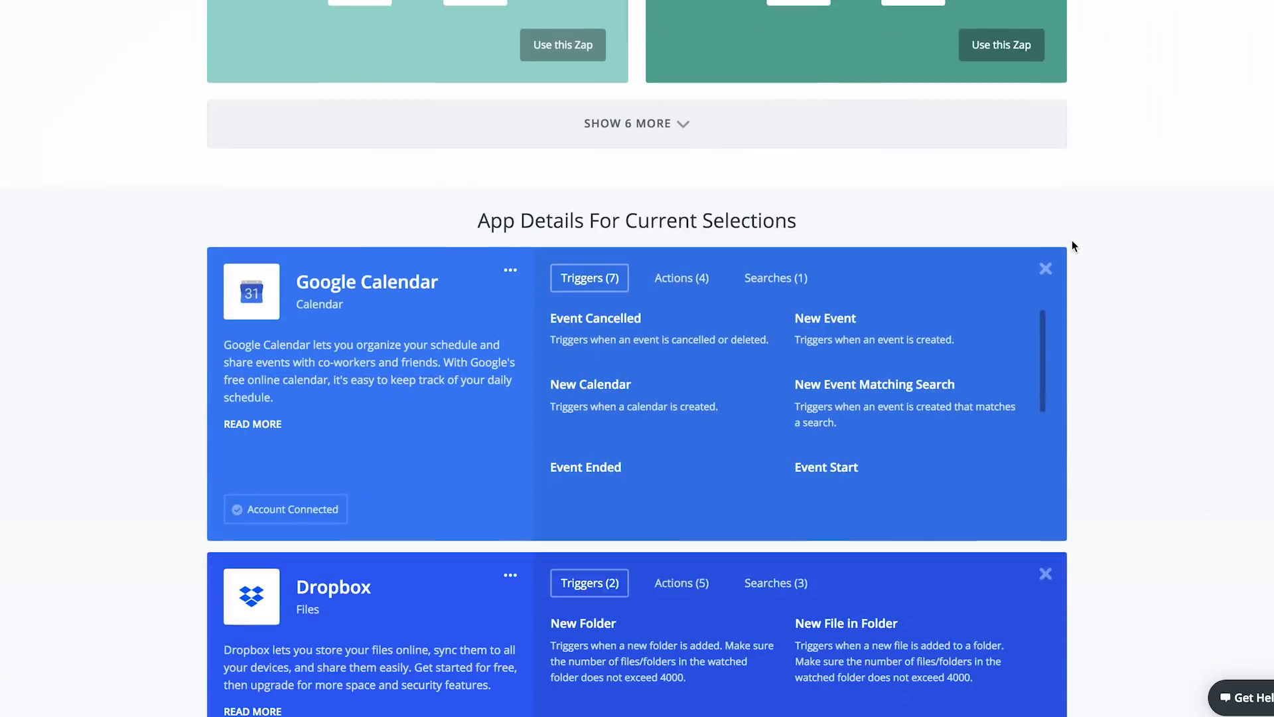
scroll(1073, 240, "up", 20)
scroll(1074, 246, "down", 15)
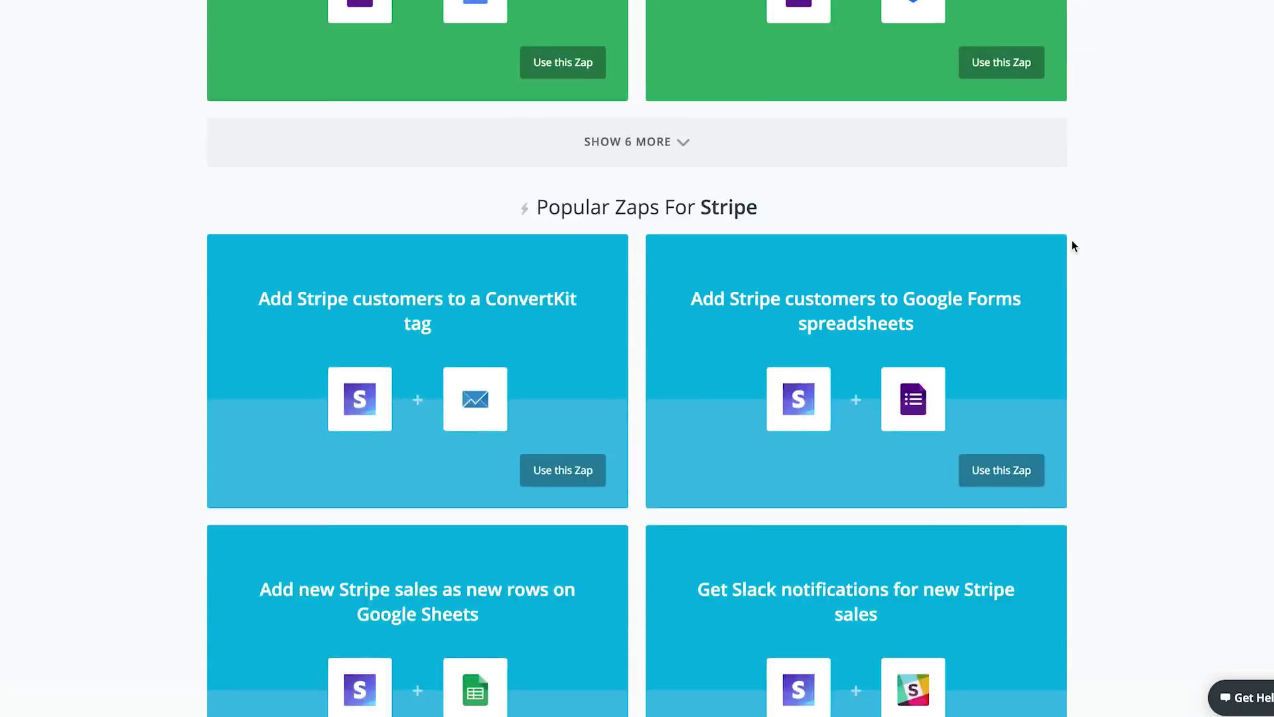
scroll(1073, 240, "up", 20)
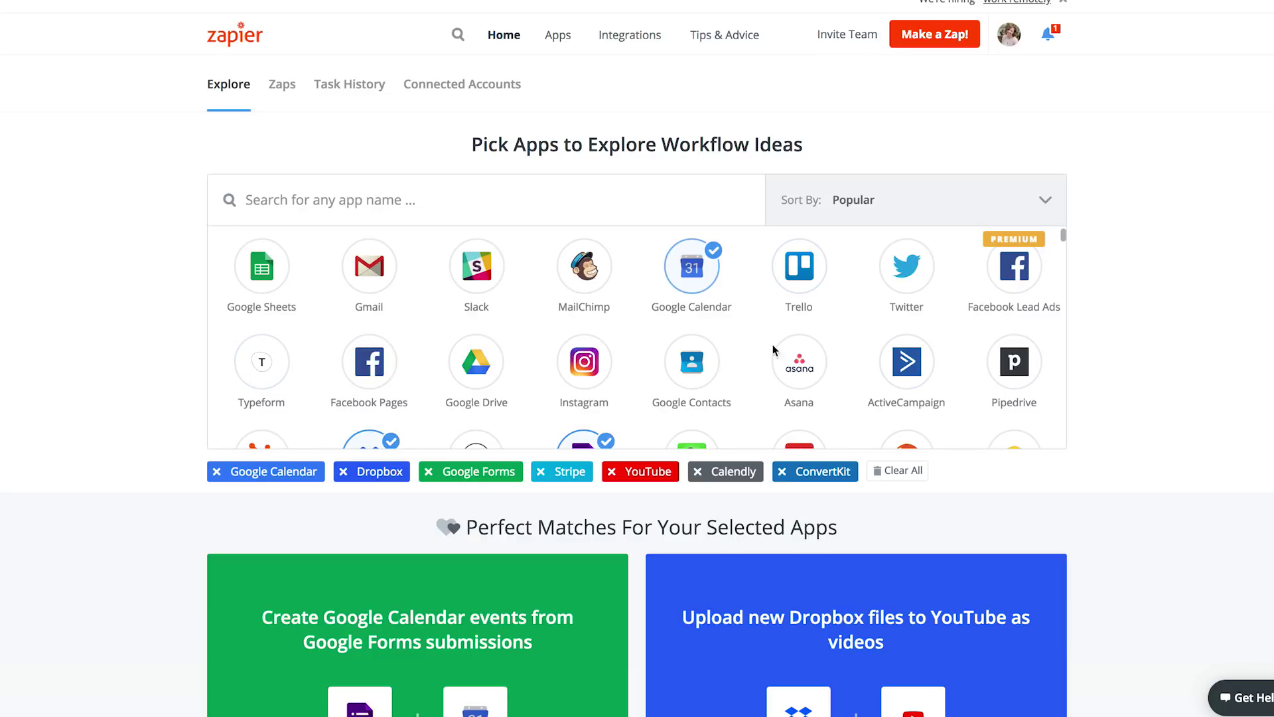
Step: Search the apps for 'many' and add ManyChat to the selected apps
scroll(791, 353, "down", 3)
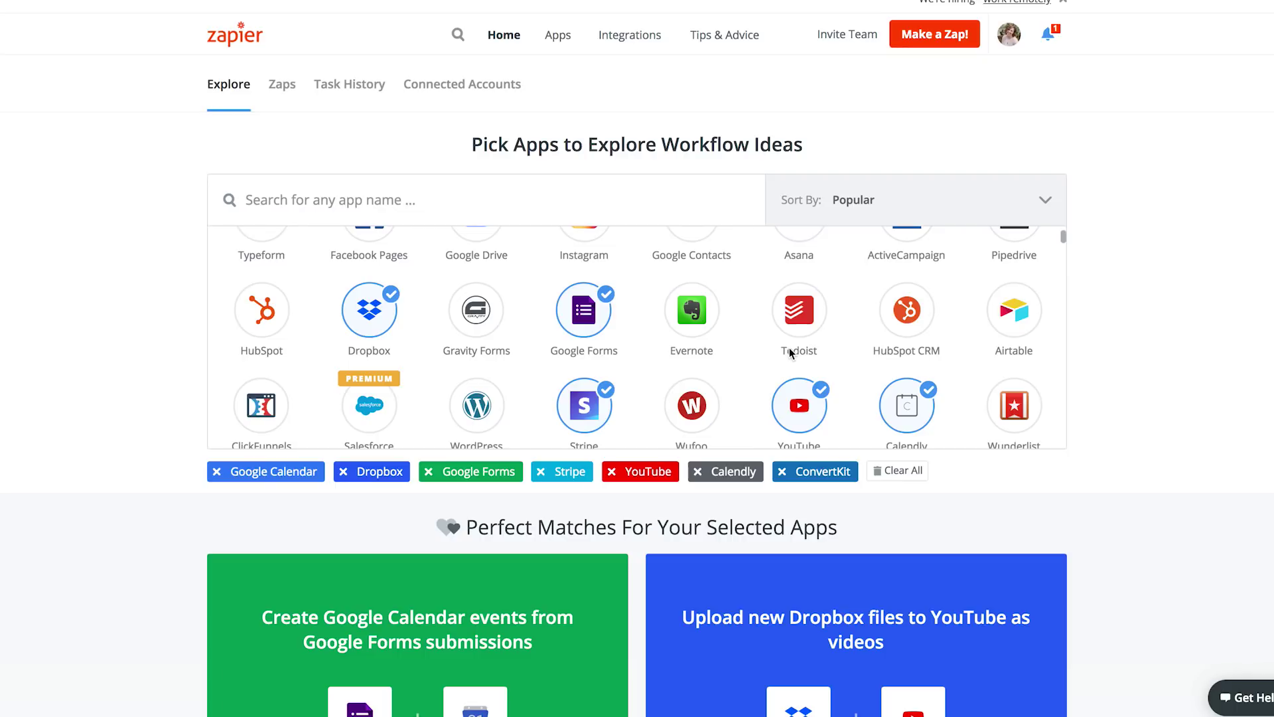
scroll(805, 361, "down", 1)
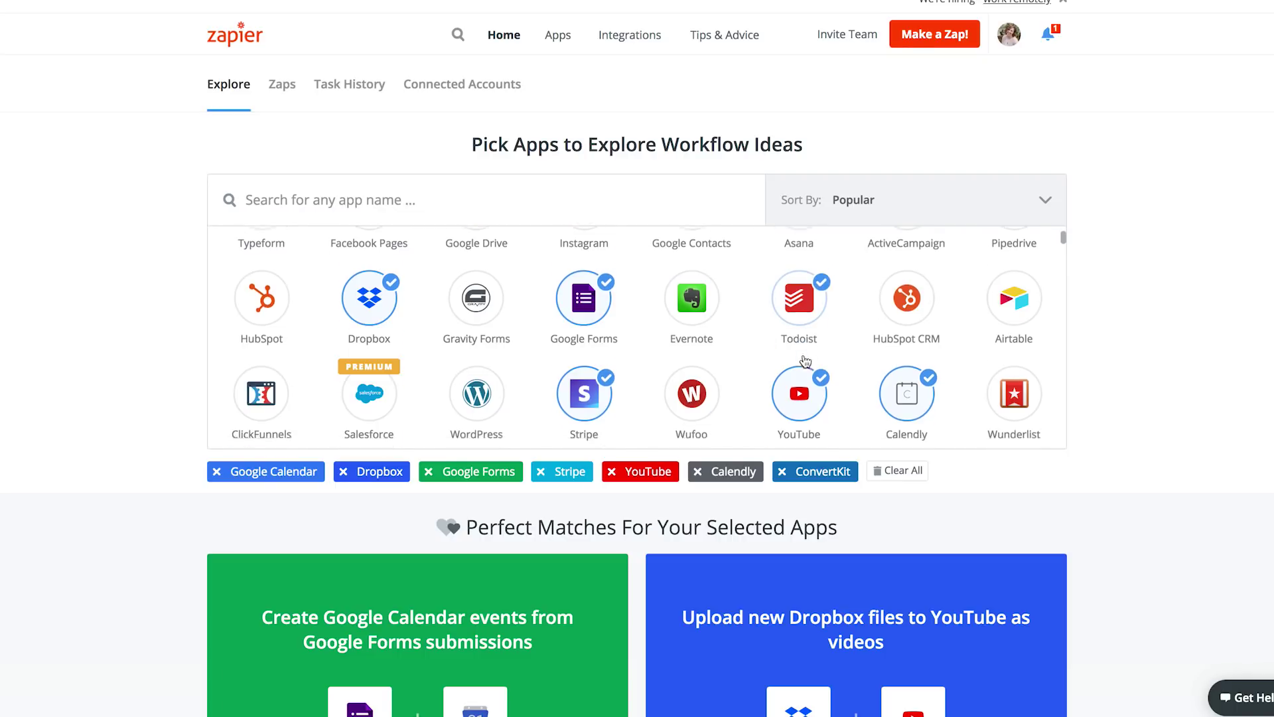
scroll(805, 361, "down", 1)
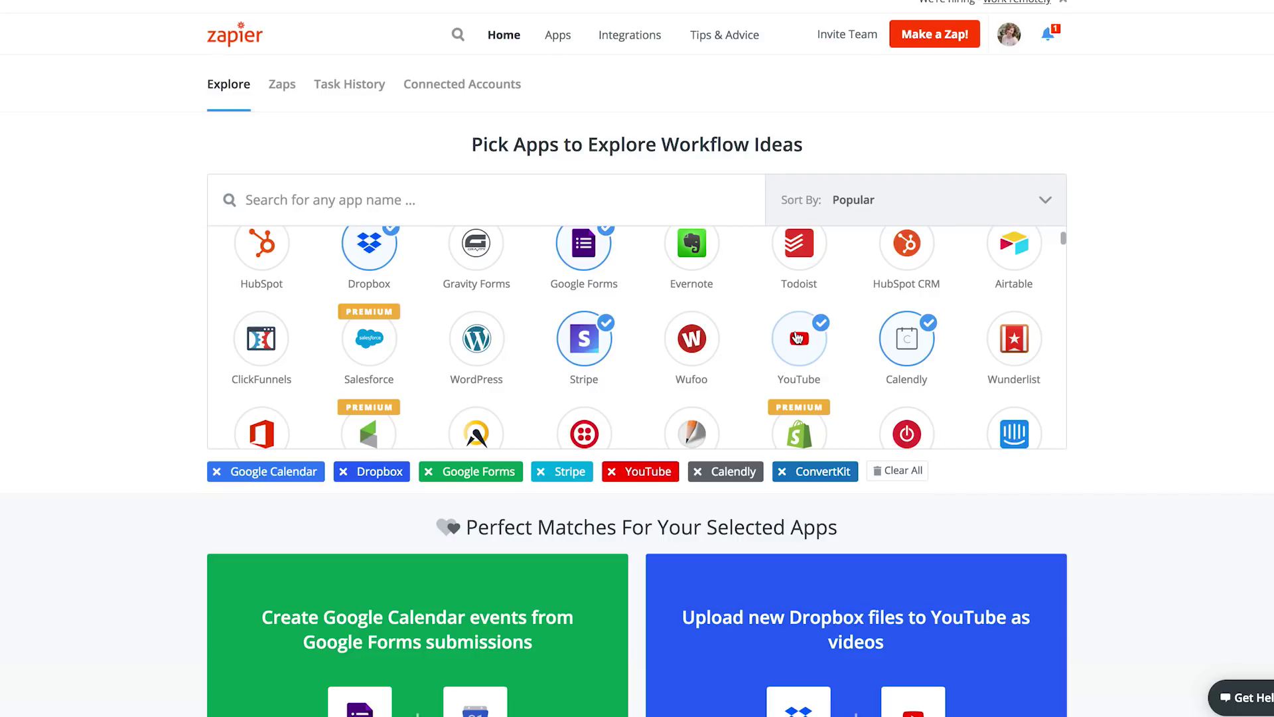
scroll(797, 338, "down", 1)
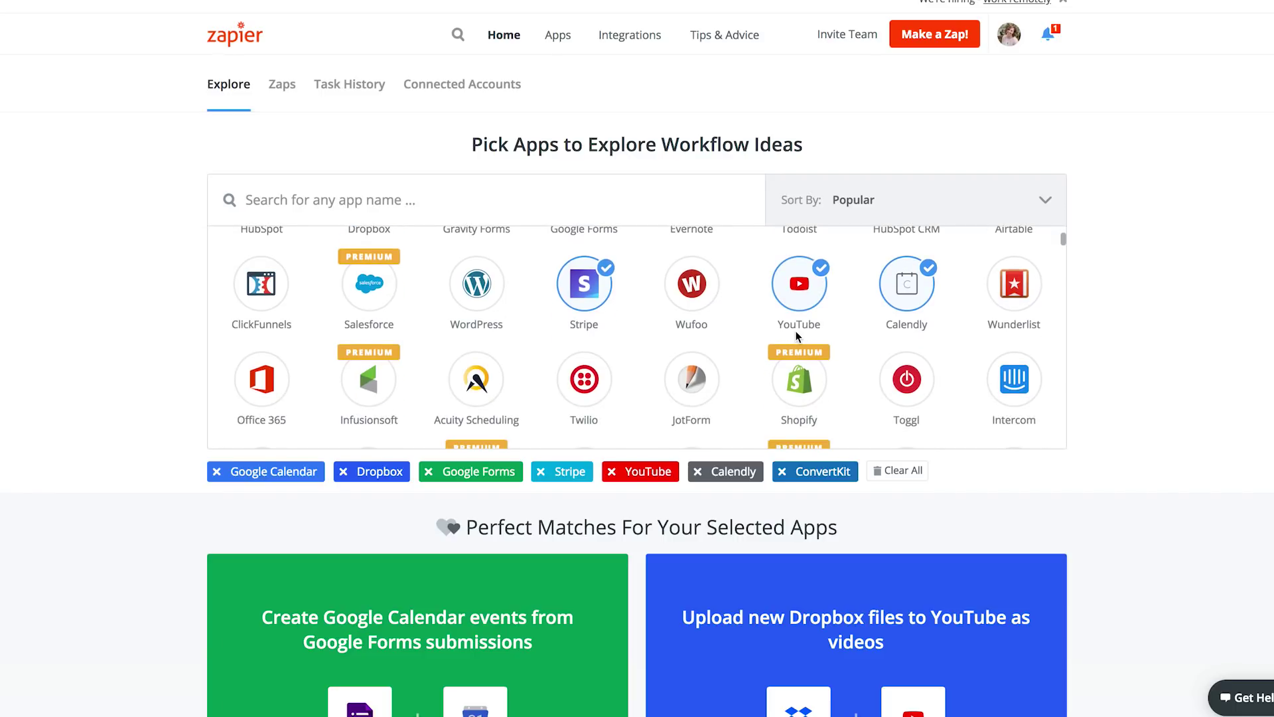
scroll(795, 331, "down", 1)
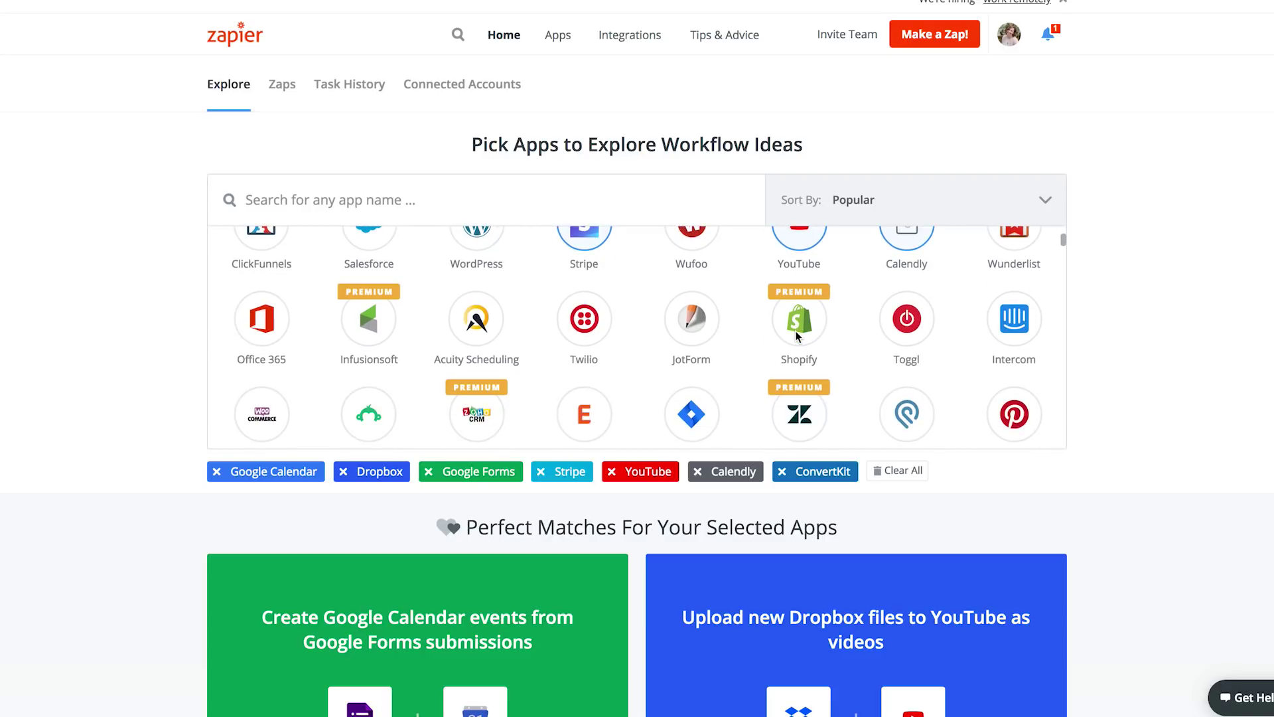
scroll(795, 331, "down", 1)
scroll(797, 337, "down", 2)
scroll(797, 337, "down", 1)
scroll(795, 331, "down", 6)
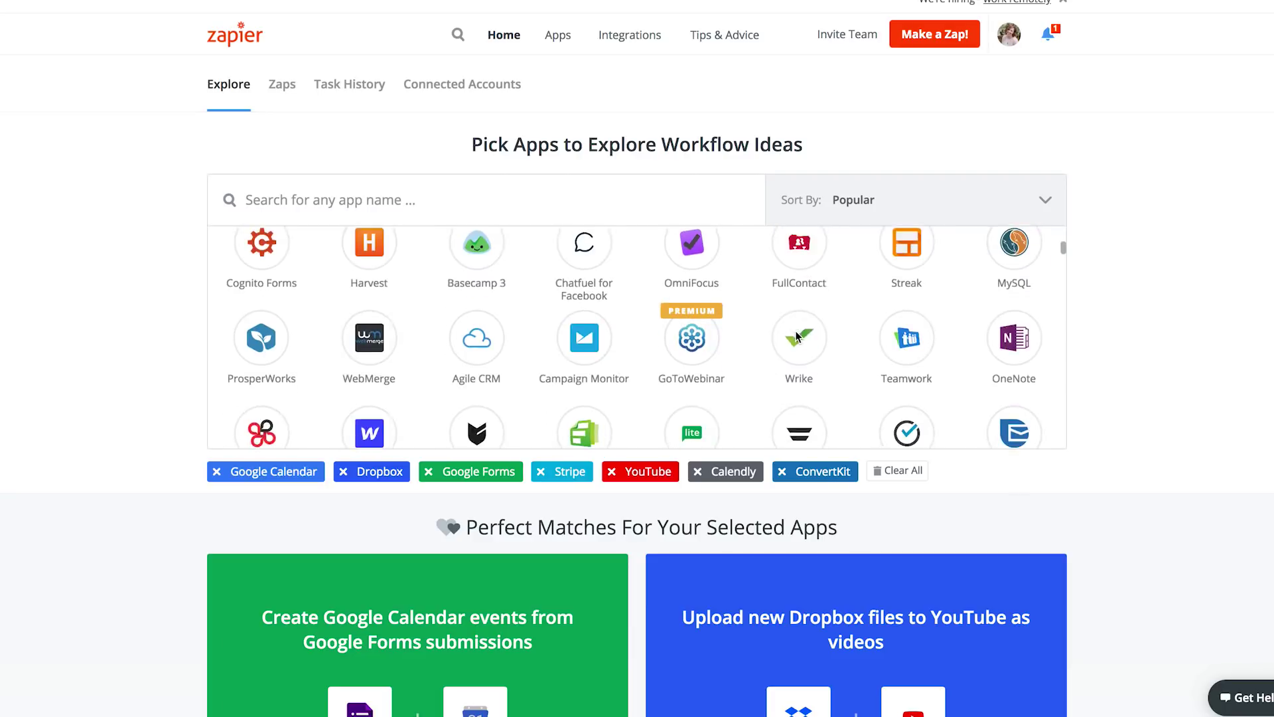
left_click(319, 197)
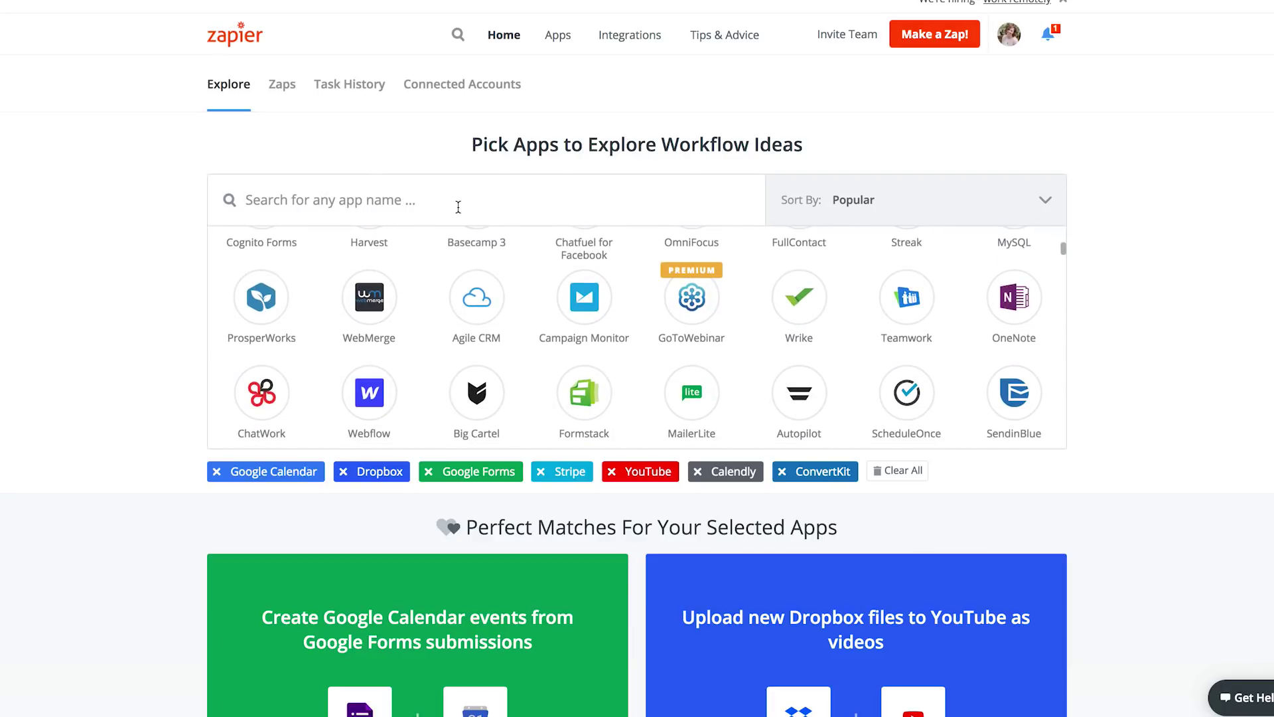
type("many")
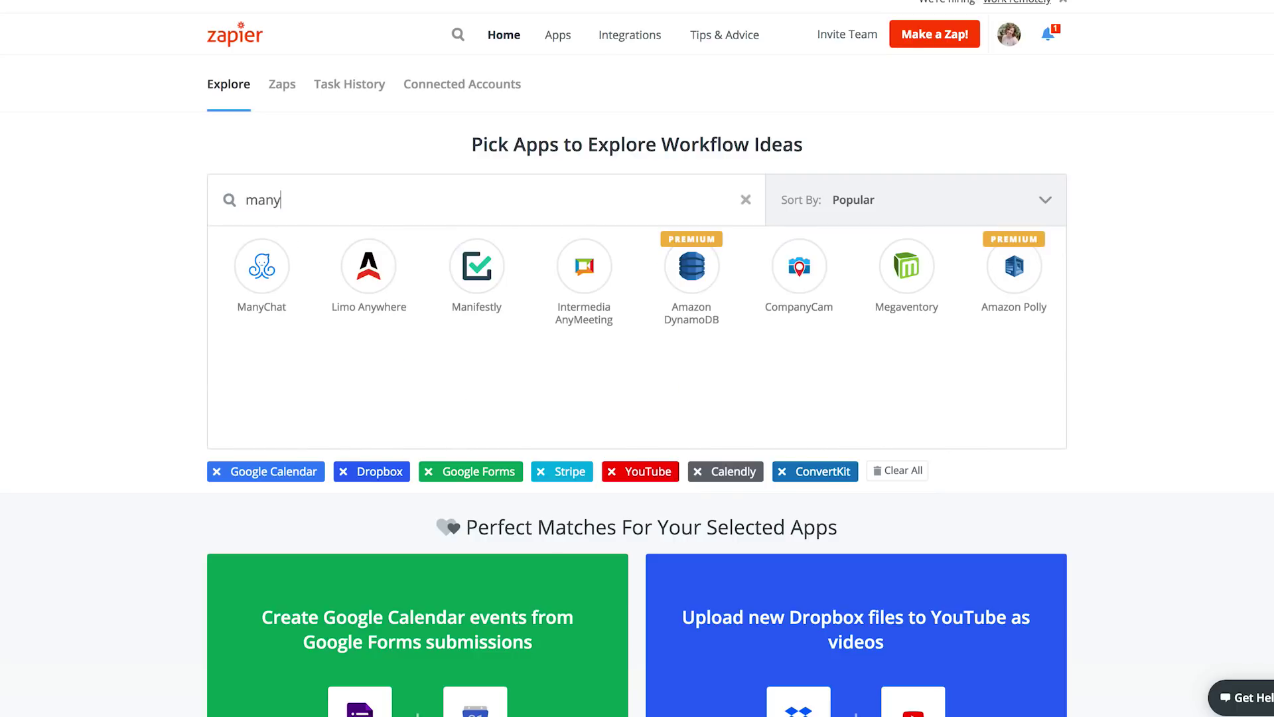
left_click(259, 266)
Step: Replace the search with 'trello' and add Trello to the selected apps
triple_click(346, 197)
type("trello")
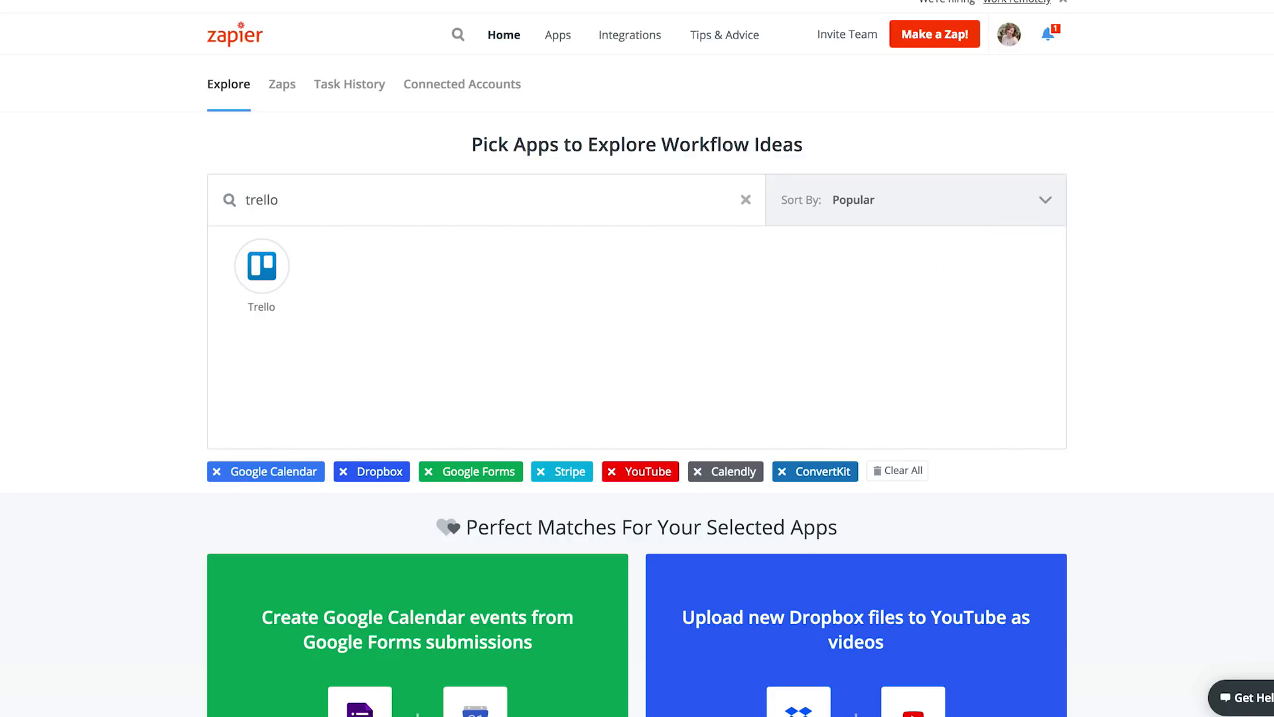
triple_click(308, 203)
left_click(353, 300)
left_click(261, 265)
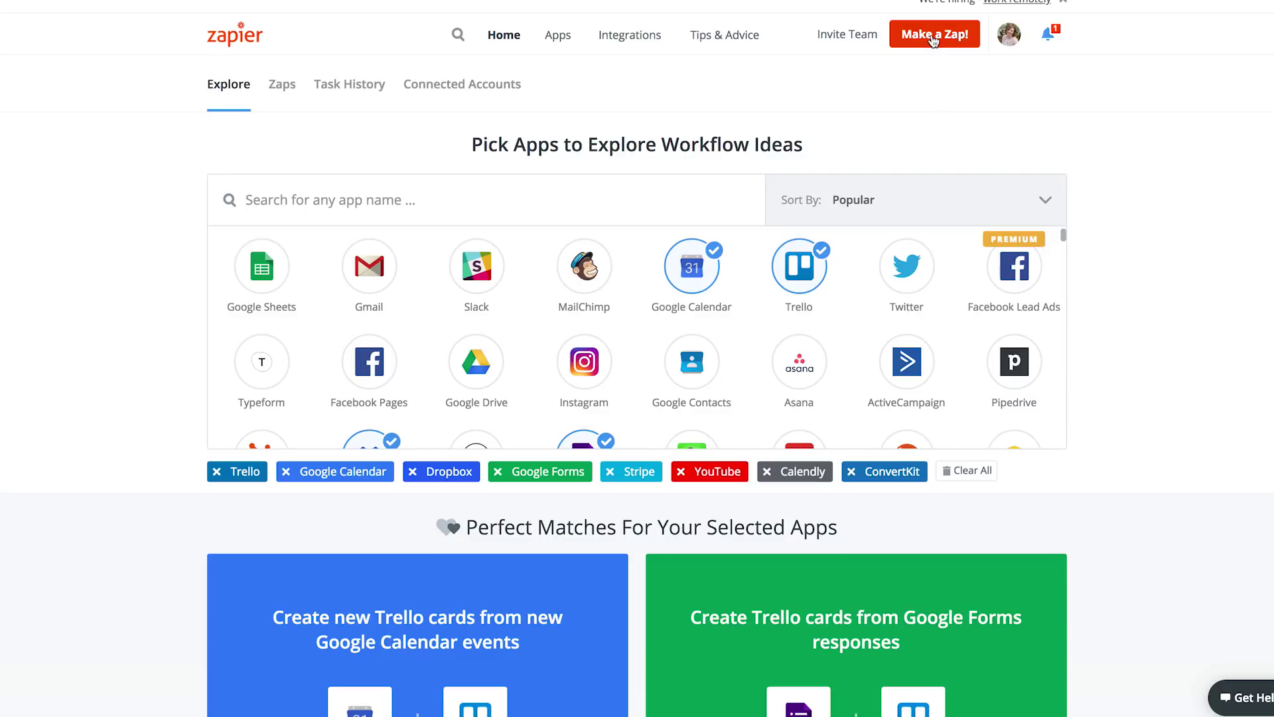
scroll(898, 581, "down", 4)
scroll(909, 332, "up", 4)
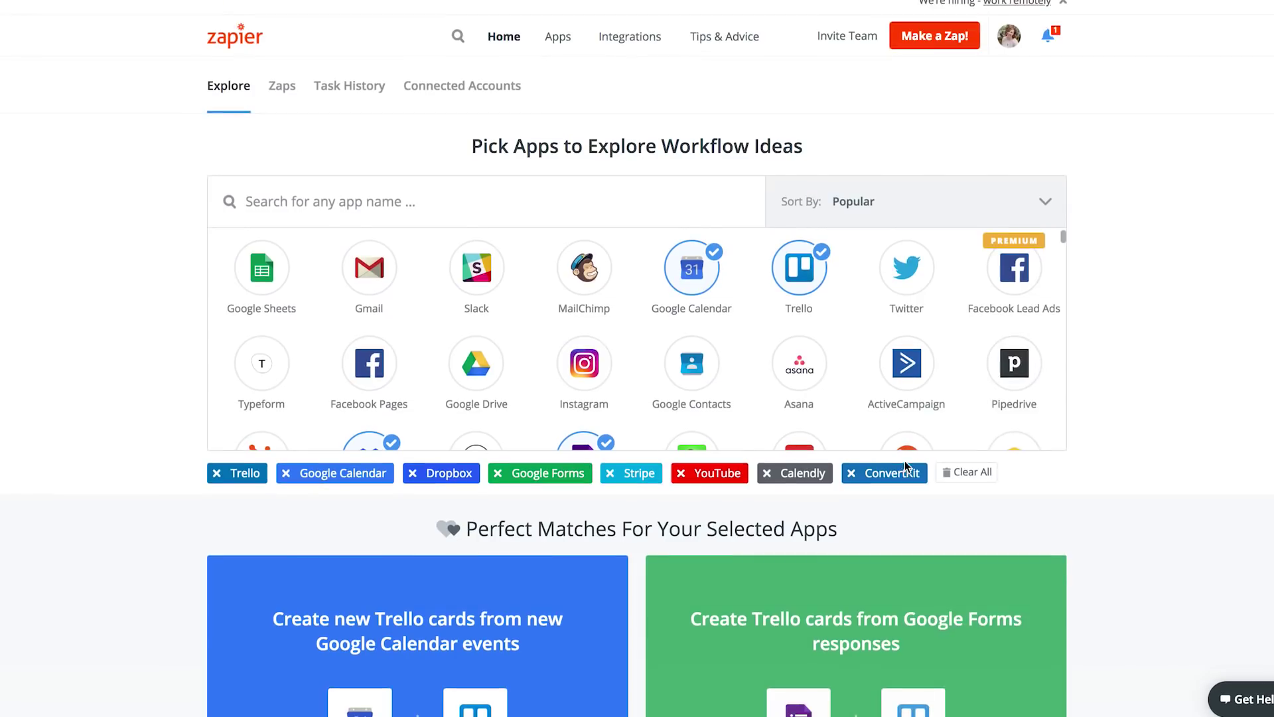
Step: Make a new Zap with Trello's less common New Notification trigger and save it
left_click(927, 36)
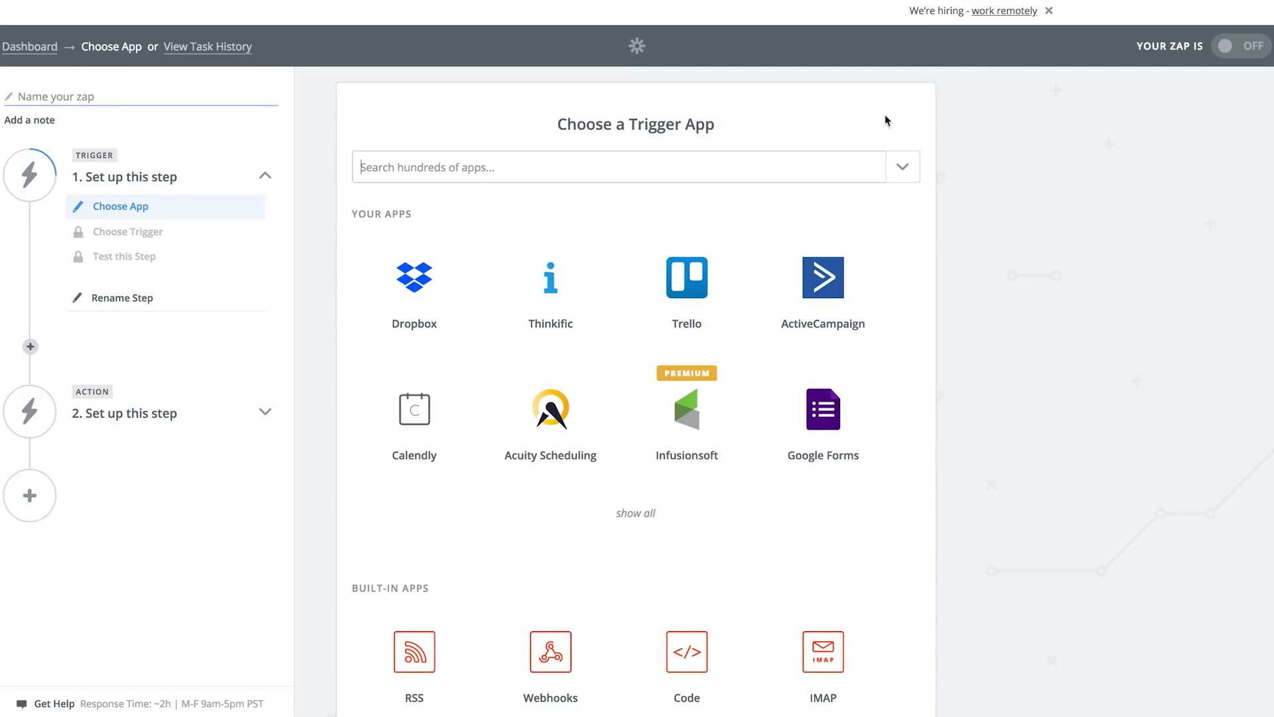
left_click(692, 278)
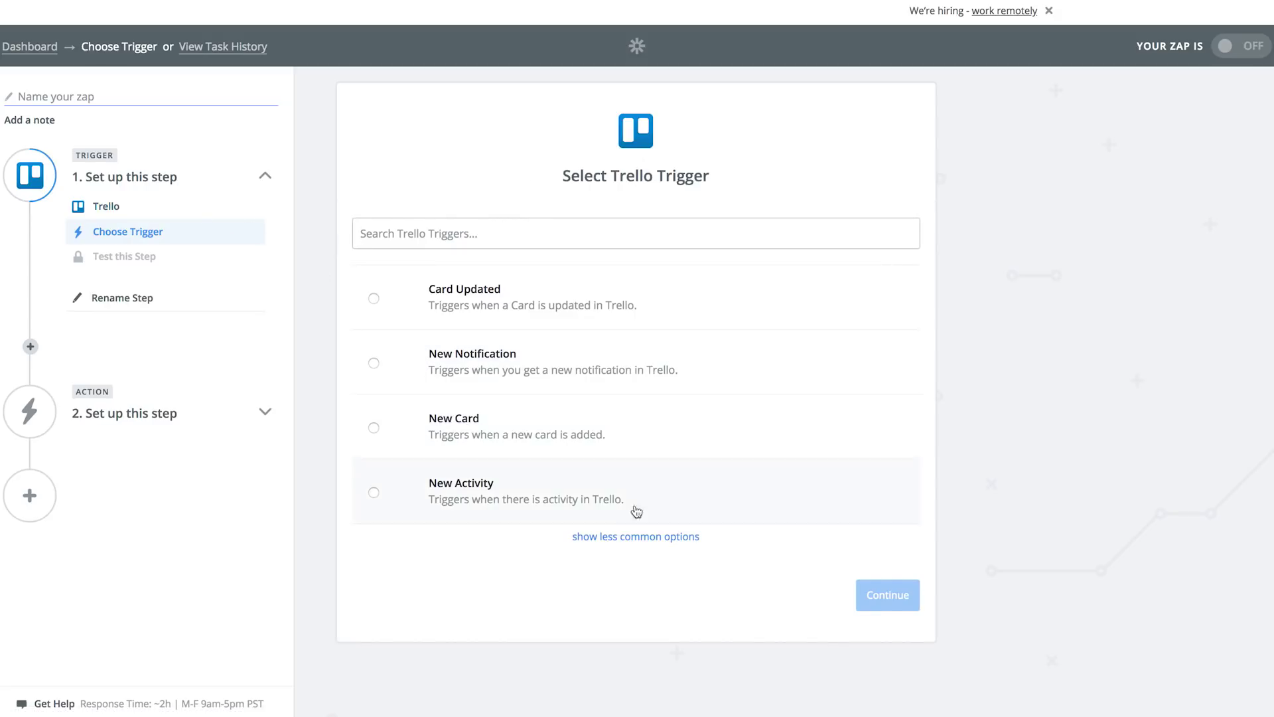
left_click(666, 535)
scroll(716, 542, "down", 6)
scroll(696, 543, "up", 8)
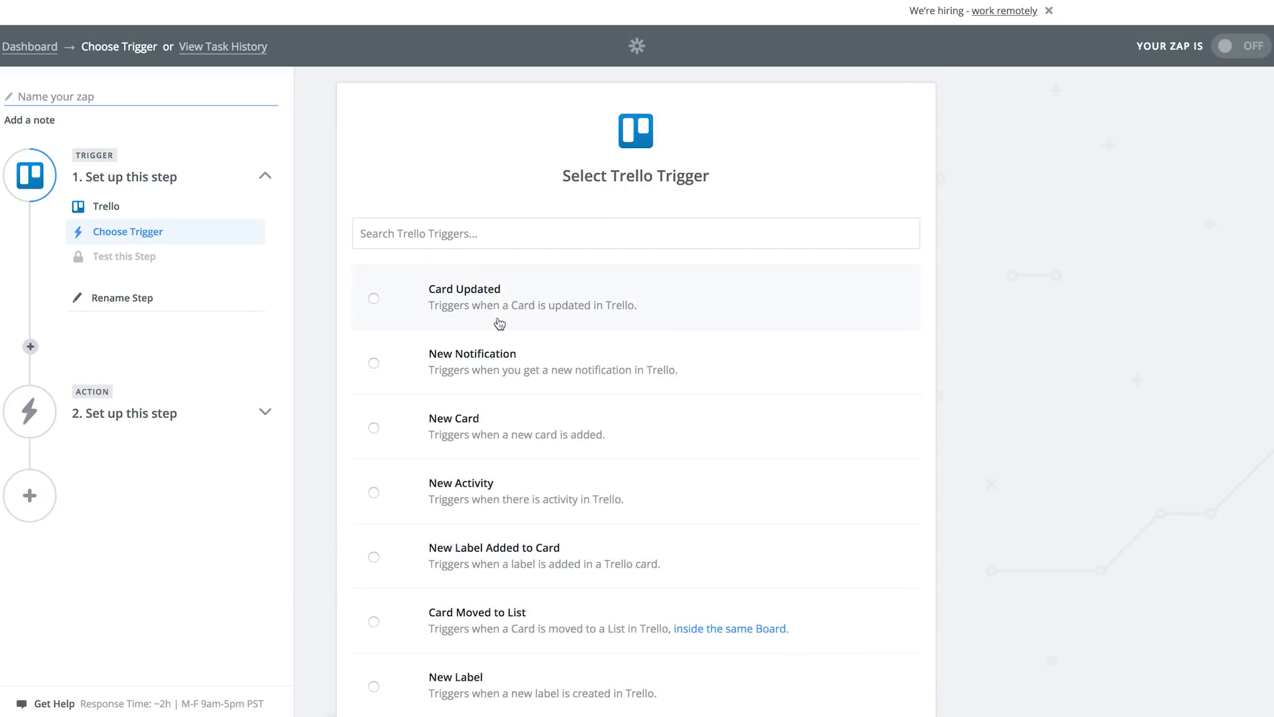
scroll(715, 378, "down", 2)
scroll(639, 407, "down", 2)
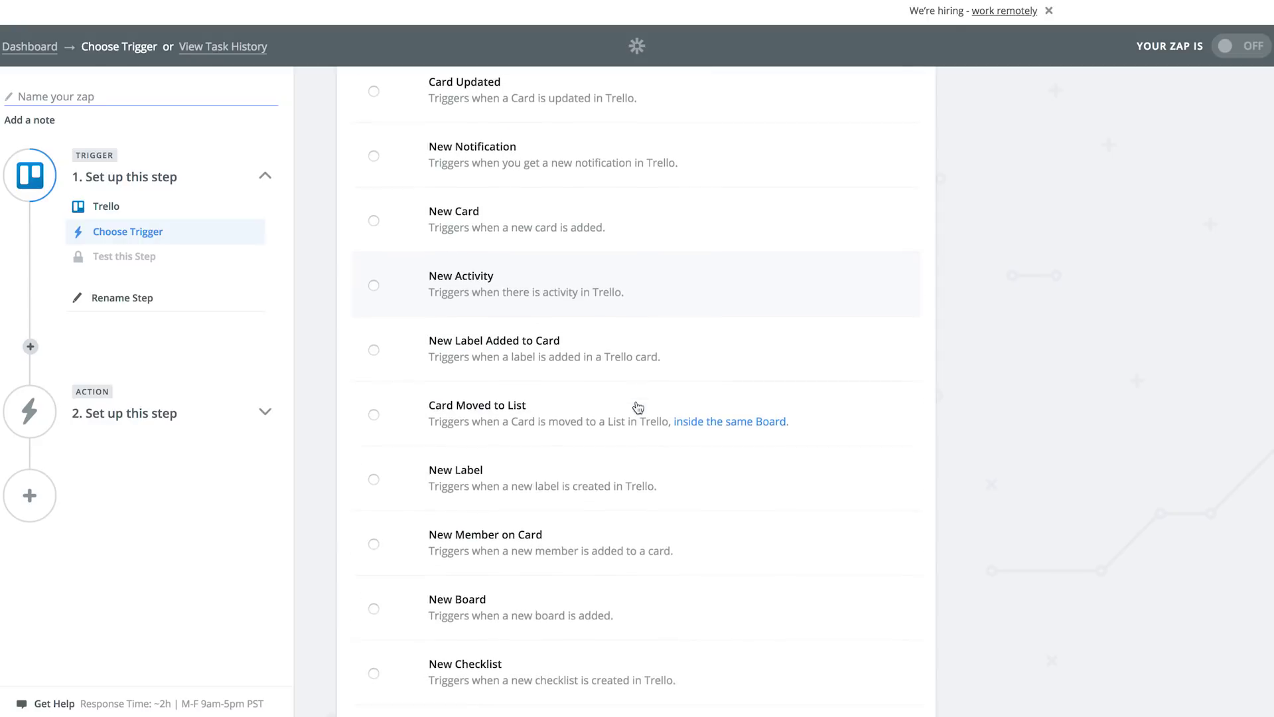
scroll(639, 407, "down", 1)
scroll(601, 415, "down", 3)
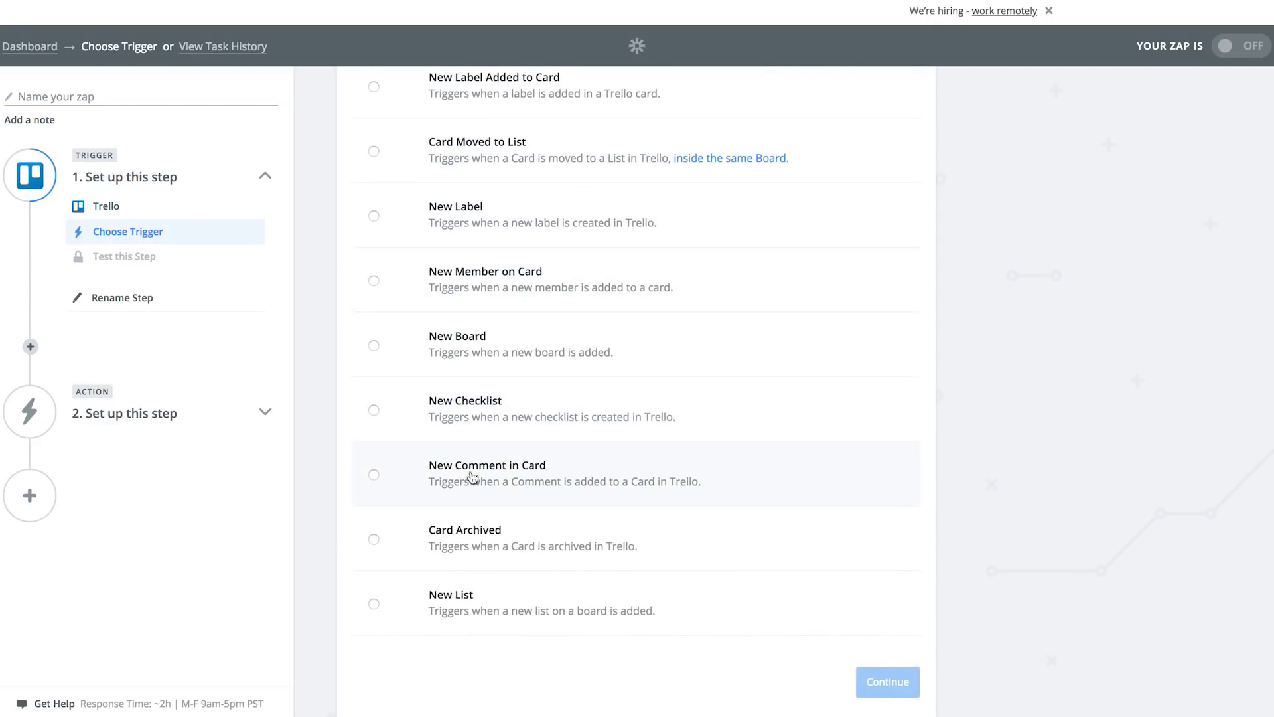
scroll(469, 470, "up", 7)
left_click(472, 345)
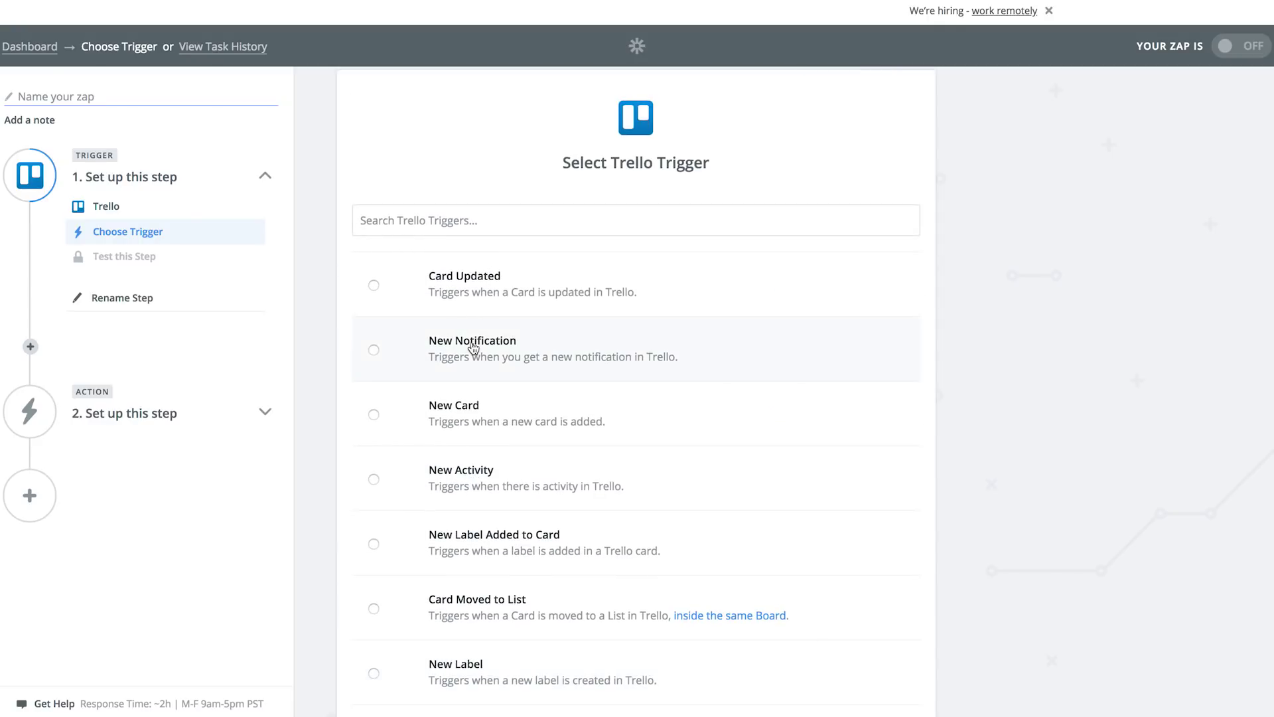
scroll(950, 544, "down", 5)
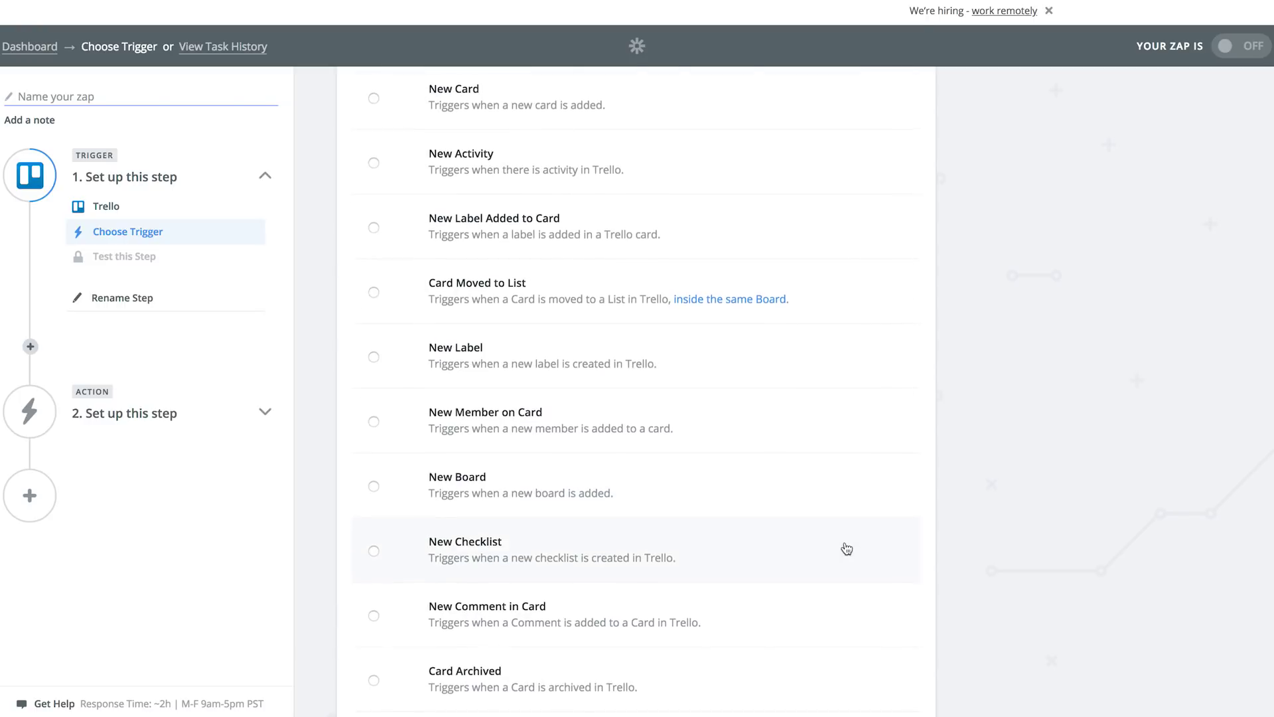
scroll(843, 550, "down", 3)
left_click(882, 652)
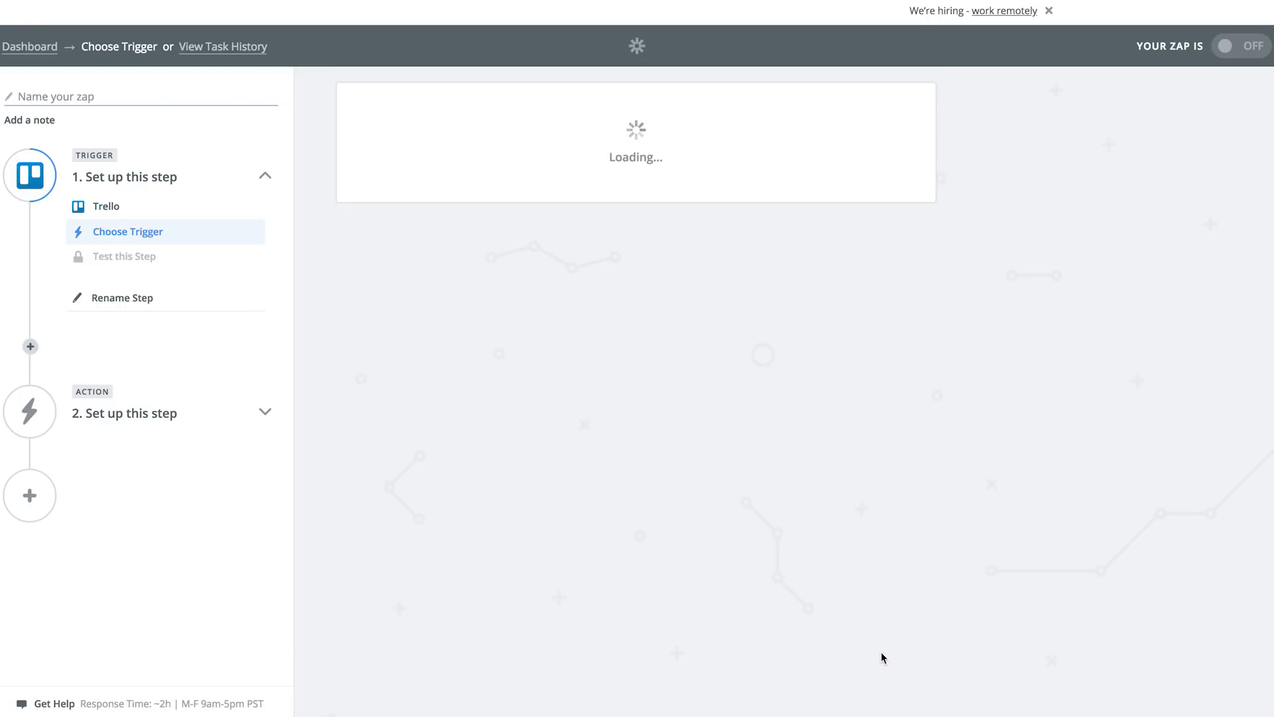
Step: Keep the connected Trello account, fetch a sample notification, and continue past the successful test
left_click(871, 396)
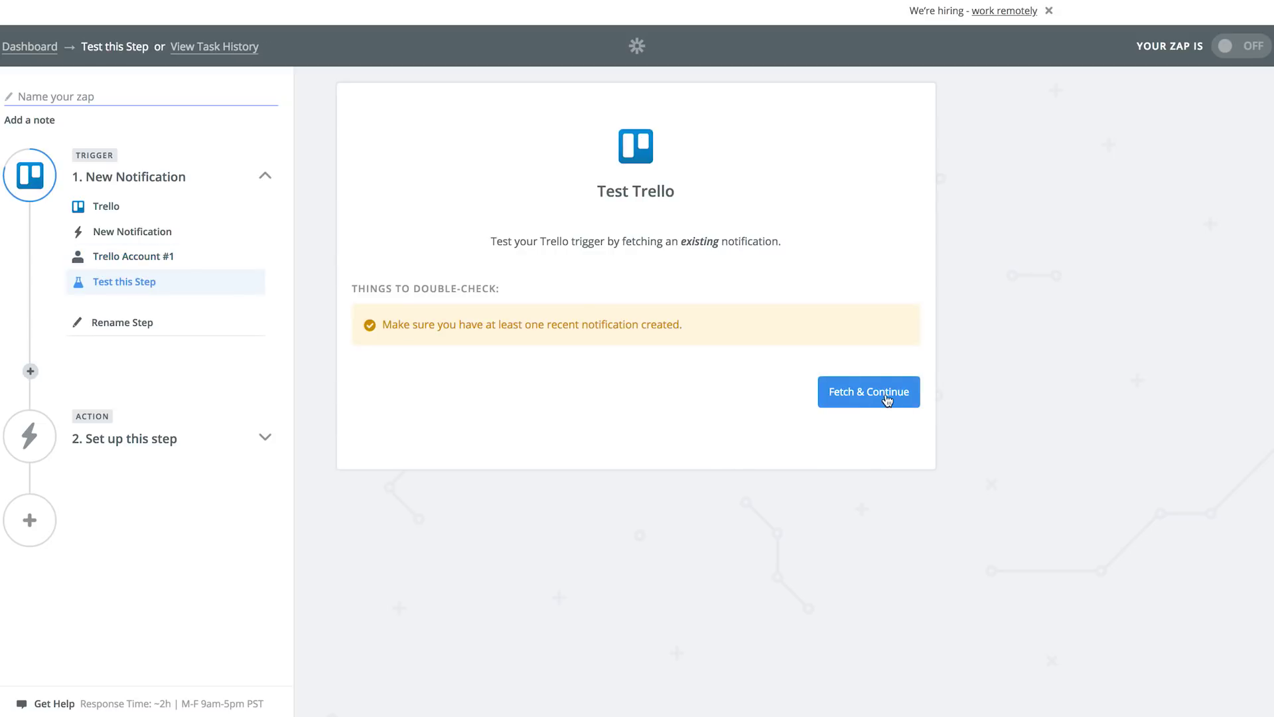
left_click(887, 398)
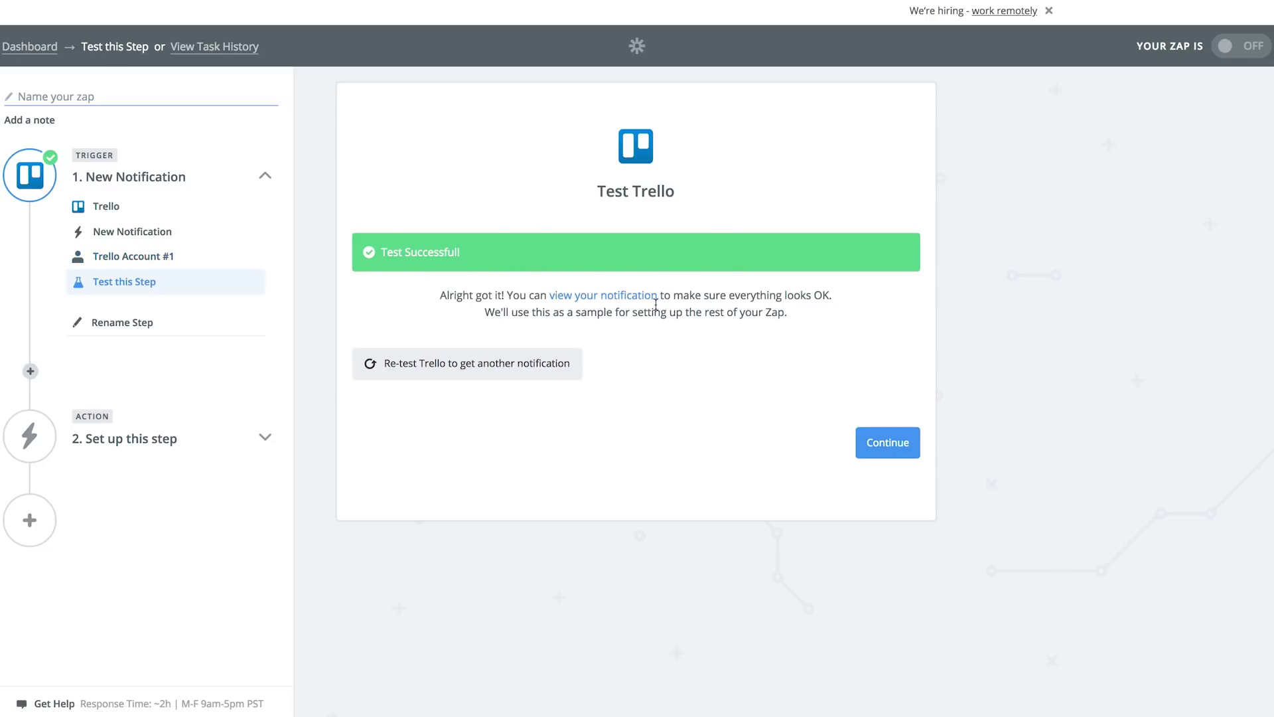
left_click(896, 442)
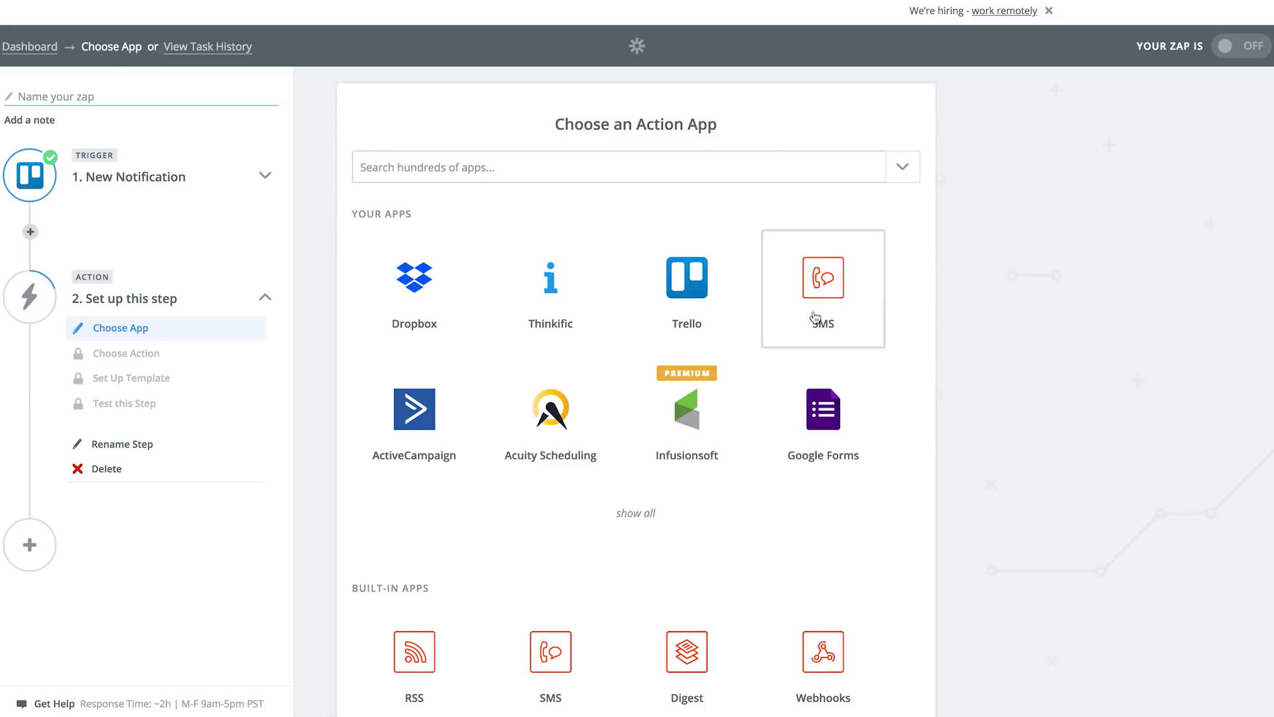
Step: Browse the Choose an Action App list, then focus its app search box
scroll(470, 262, "down", 5)
scroll(470, 262, "down", 3)
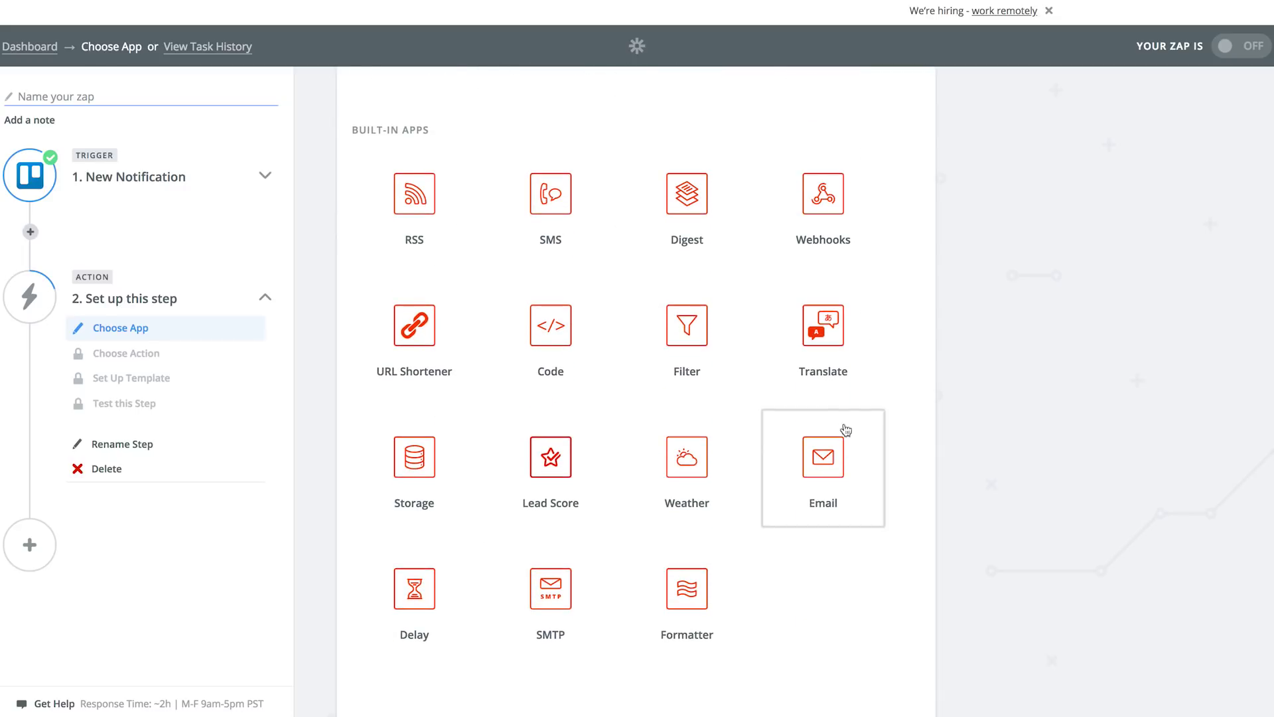
scroll(519, 360, "down", 5)
scroll(519, 361, "down", 2)
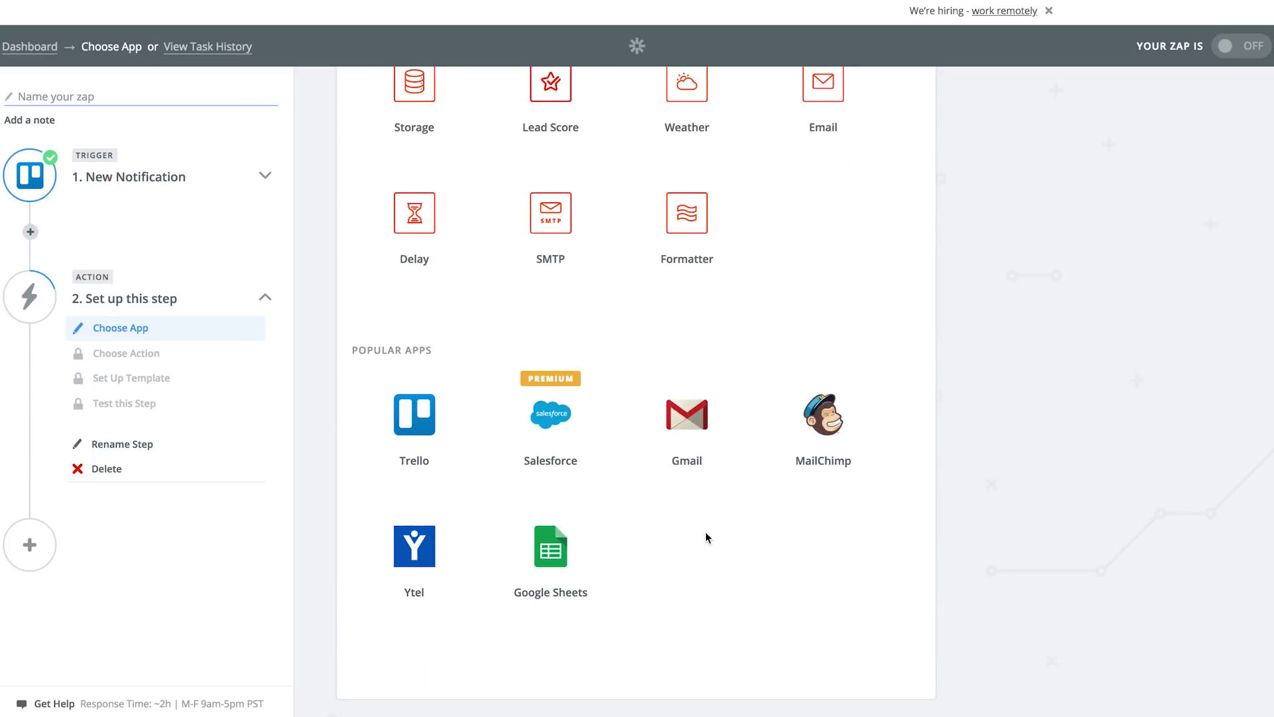
scroll(705, 535, "up", 10)
scroll(707, 539, "up", 1)
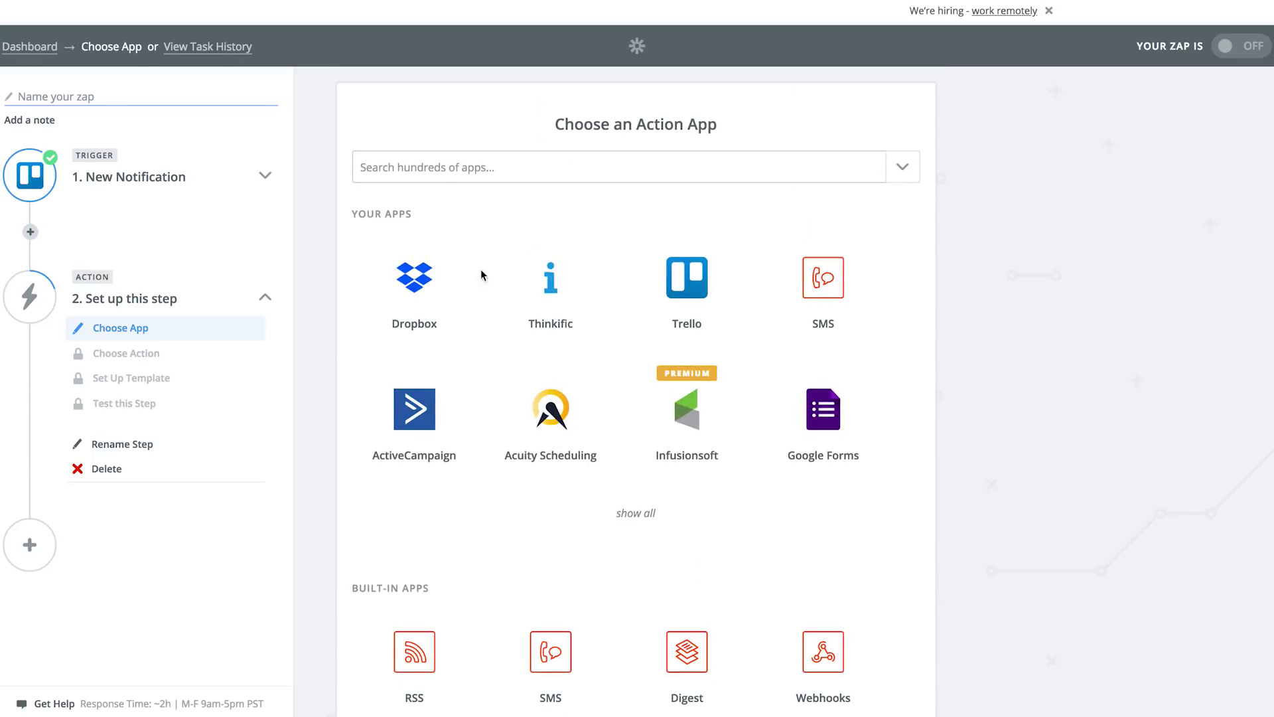
left_click(427, 168)
Step: Search 'slack', choose Slack's Send Direct Message action, and keep the connected Slack account
type("slack")
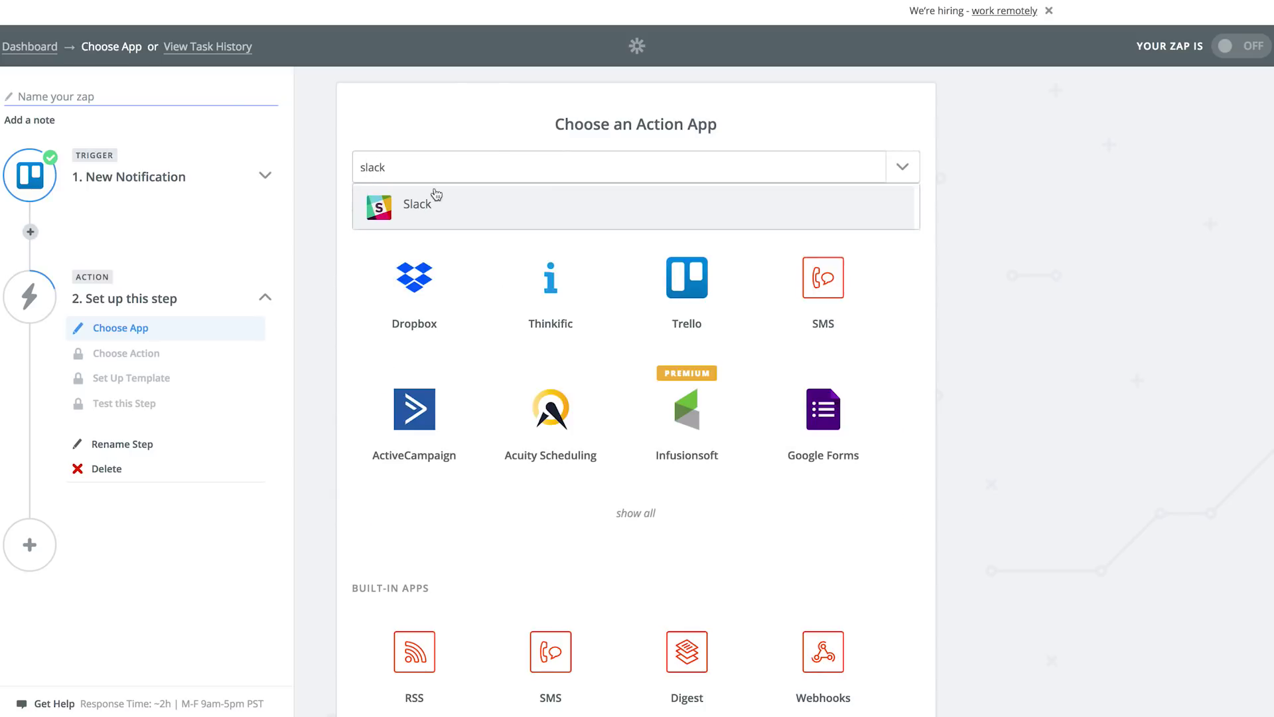
left_click(464, 222)
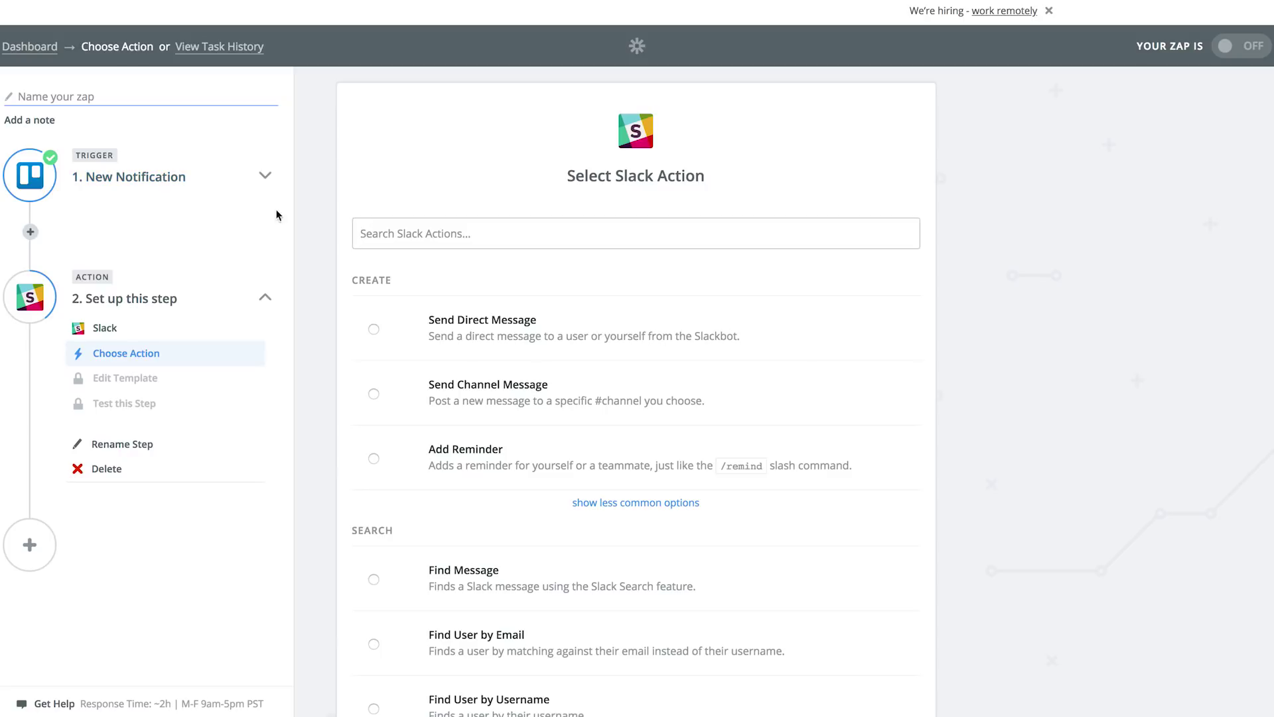
left_click(375, 332)
scroll(811, 442, "down", 2)
scroll(811, 441, "down", 1)
left_click(878, 654)
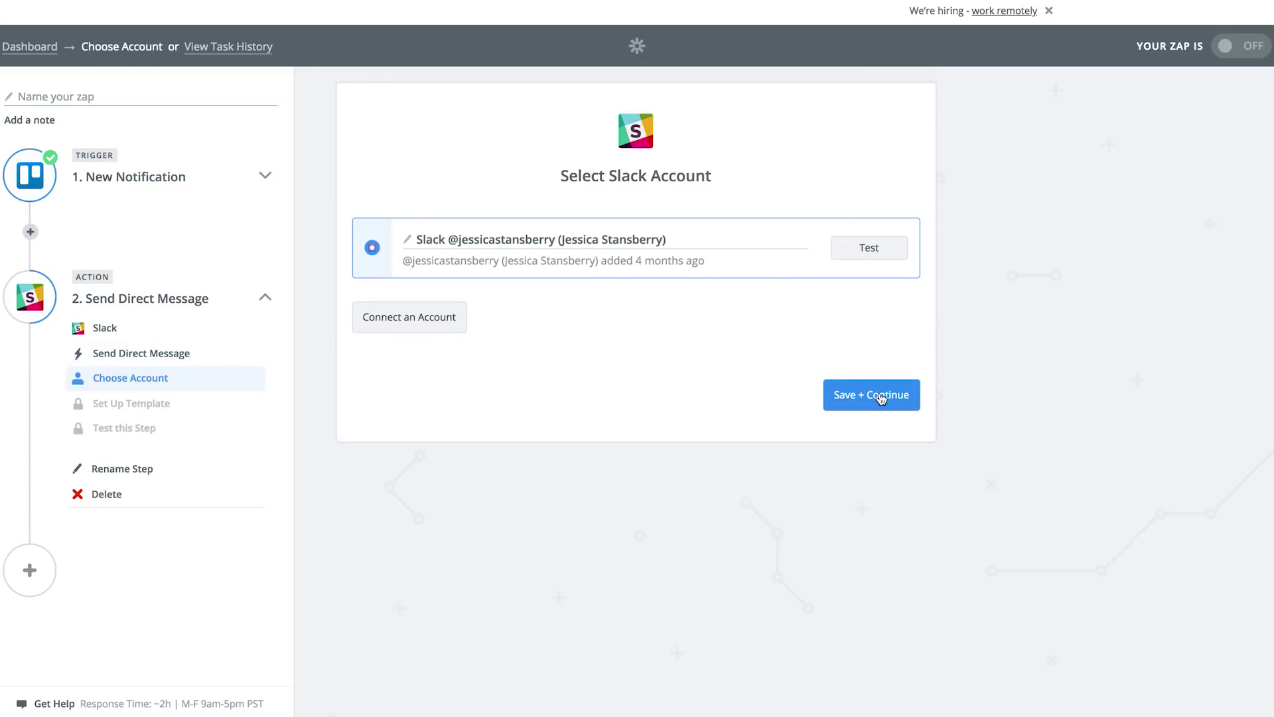
left_click(881, 396)
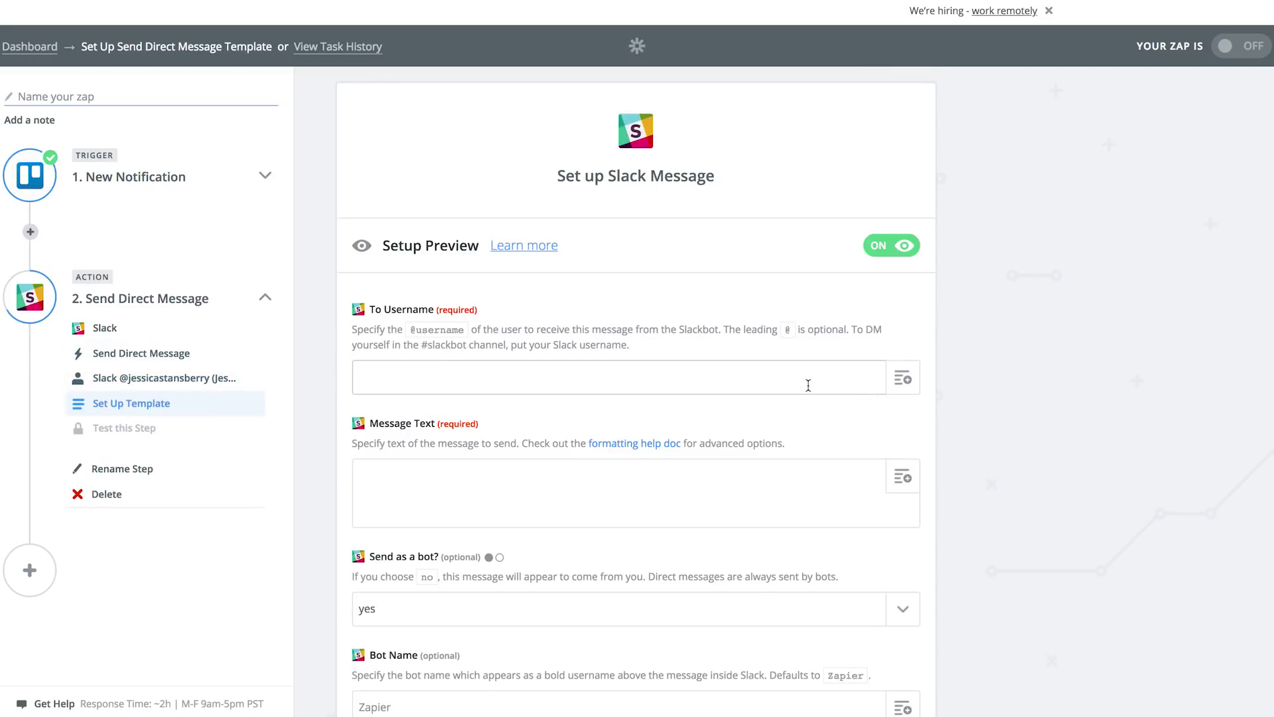
Step: Enter the user's own Slack username in the To Username field
left_click(903, 378)
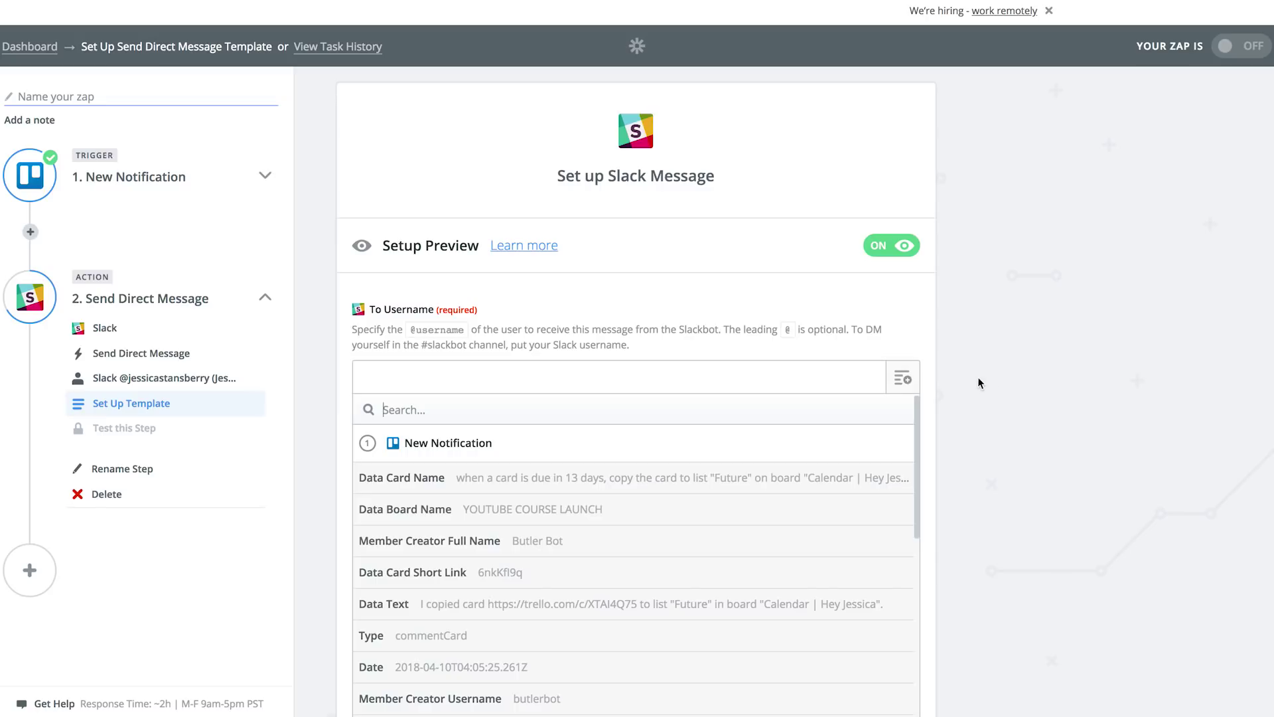
scroll(981, 385, "down", 10)
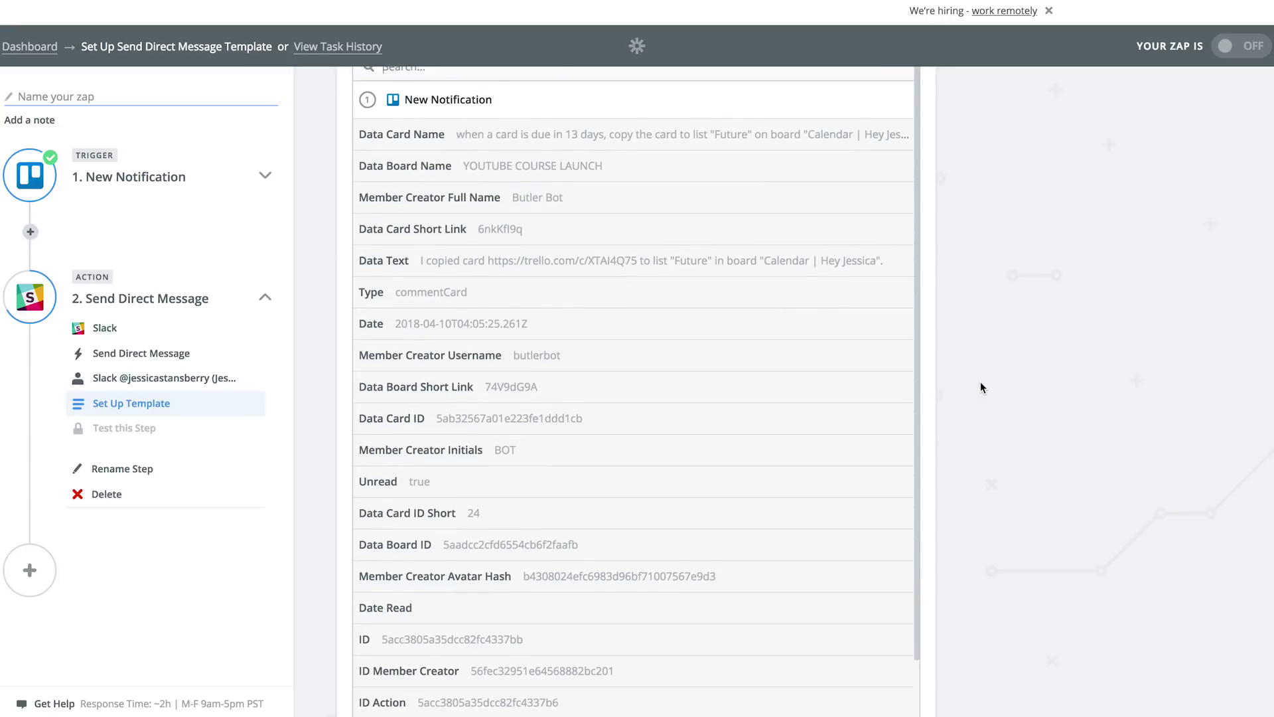
scroll(981, 388, "up", 10)
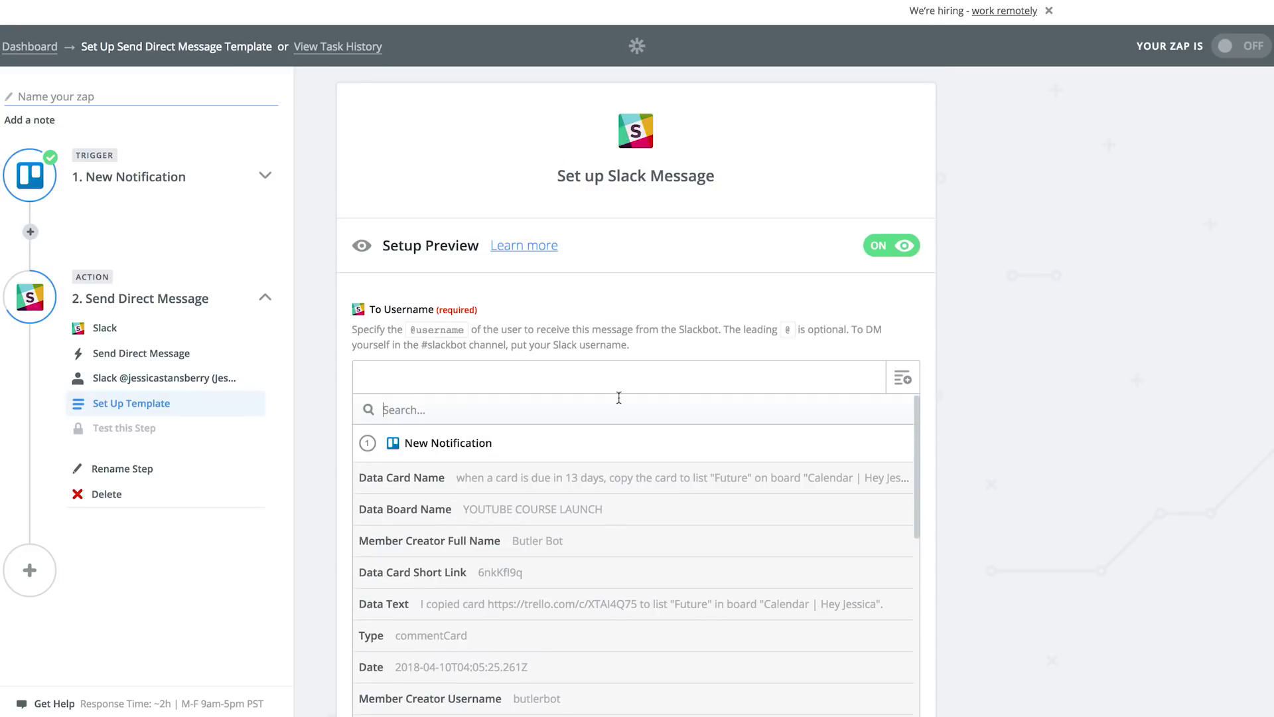
left_click(496, 380)
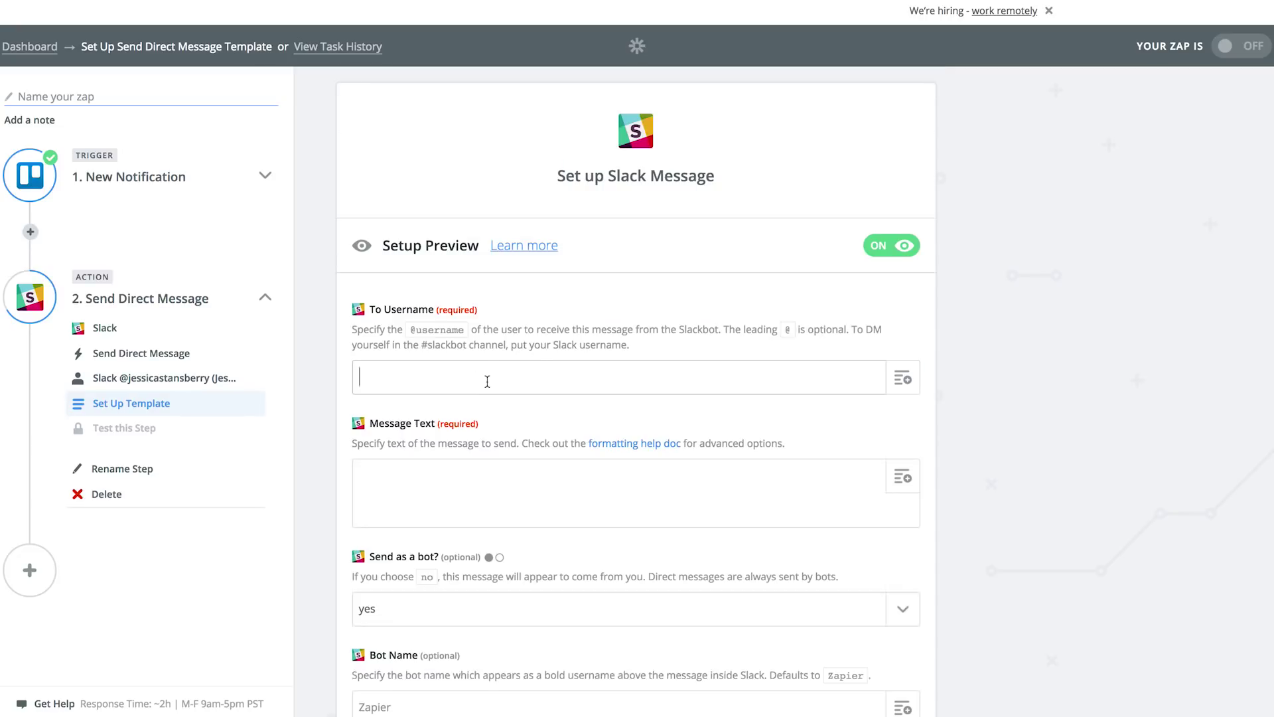
Step: Type 'NEW UPDATE IN TRELLO!' as the Message Text and browse Trello fields to add
left_click(488, 483)
type("NEW UPDATE IN TRELLO!")
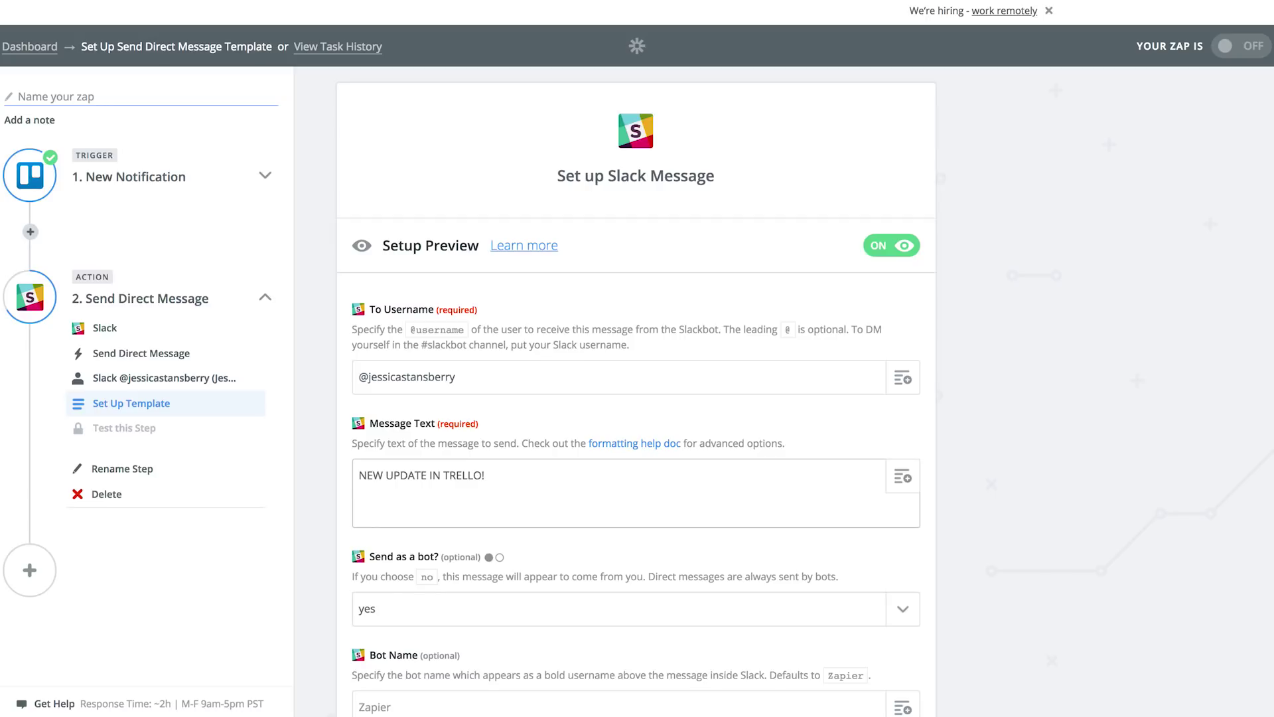
left_click(902, 477)
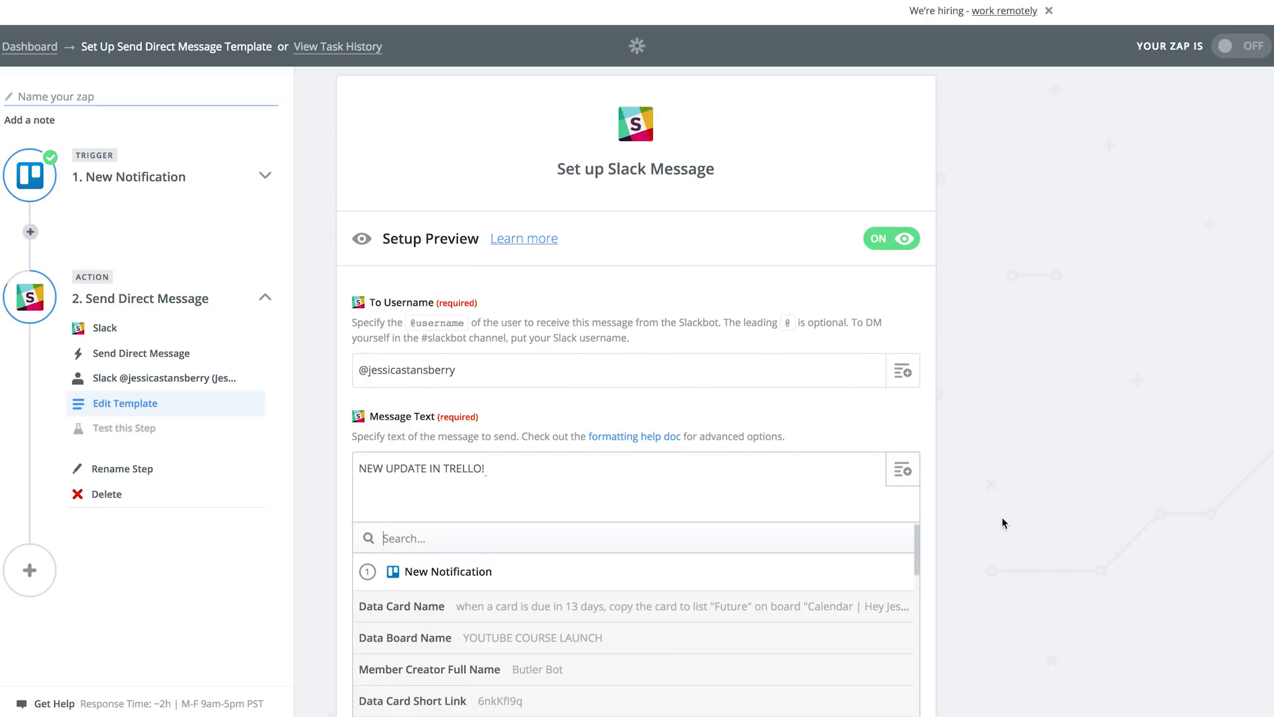
Step: Insert the Trello Data Text field into the message below the heading
scroll(1003, 523, "down", 5)
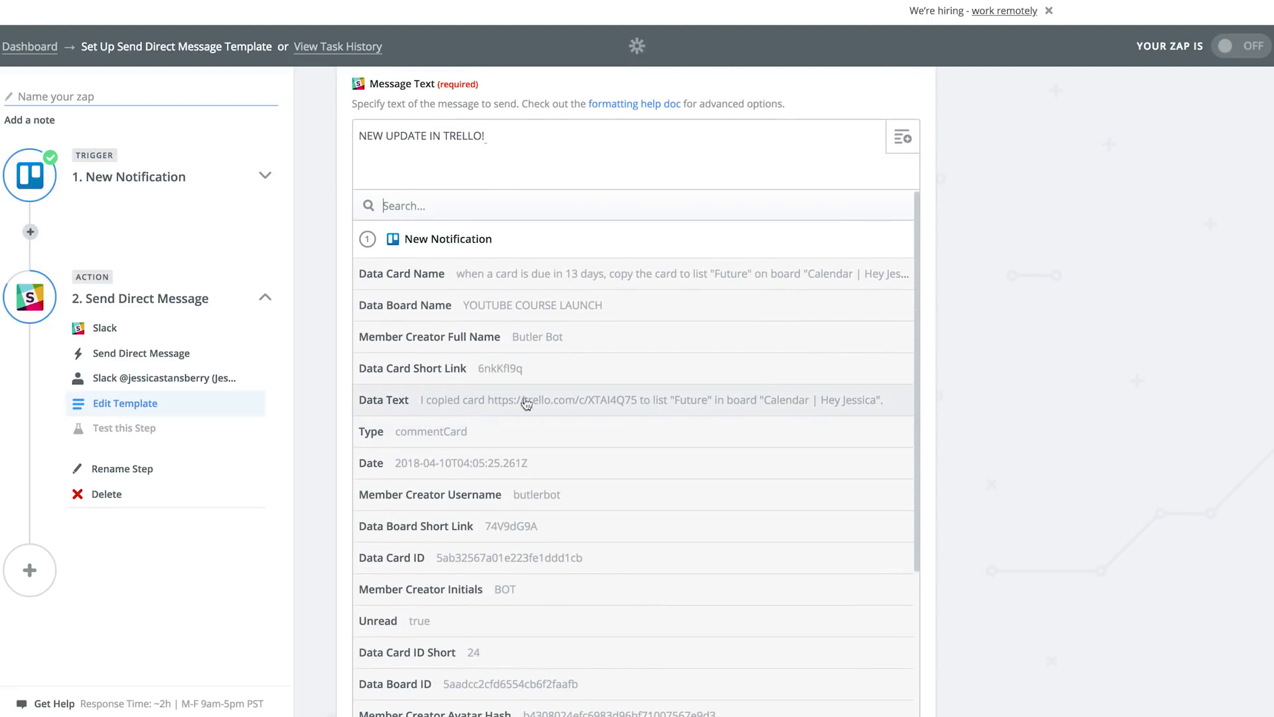
scroll(468, 404, "down", 3)
scroll(473, 407, "up", 3)
left_click(634, 404)
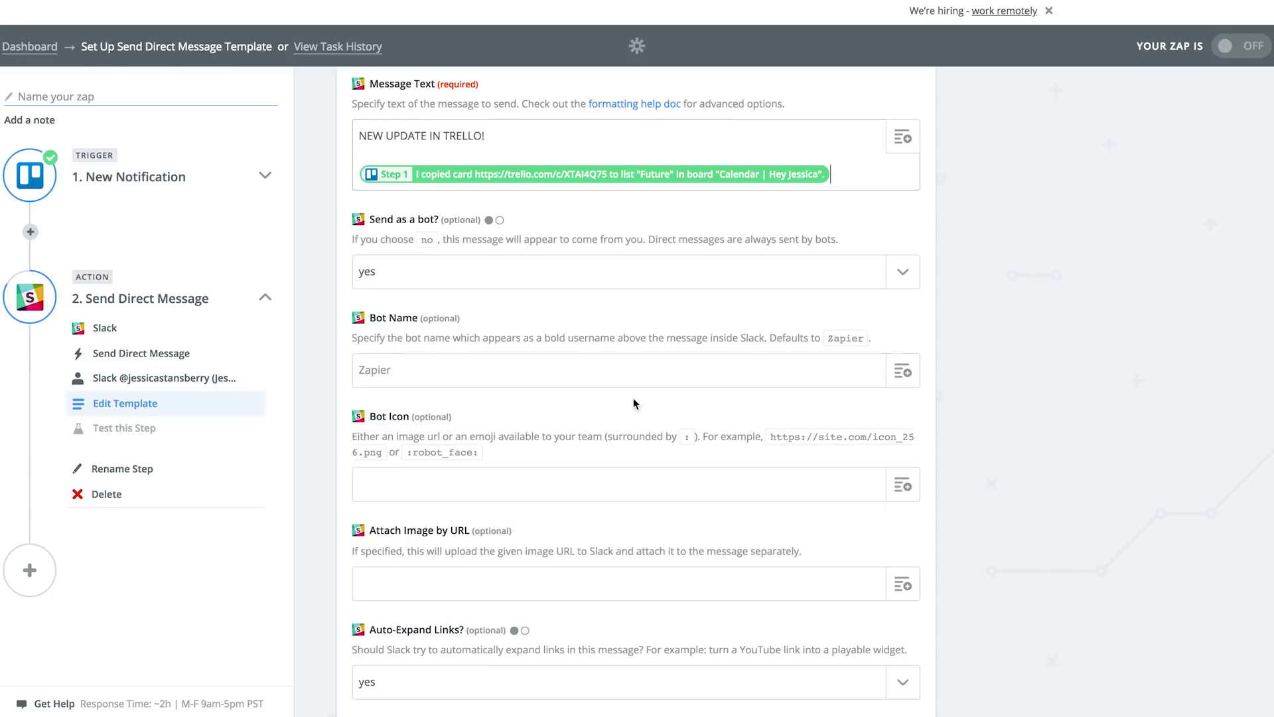
left_click(488, 135)
Step: Keep Send as a bot? set to yes and continue to the test step
left_click(902, 279)
left_click(967, 274)
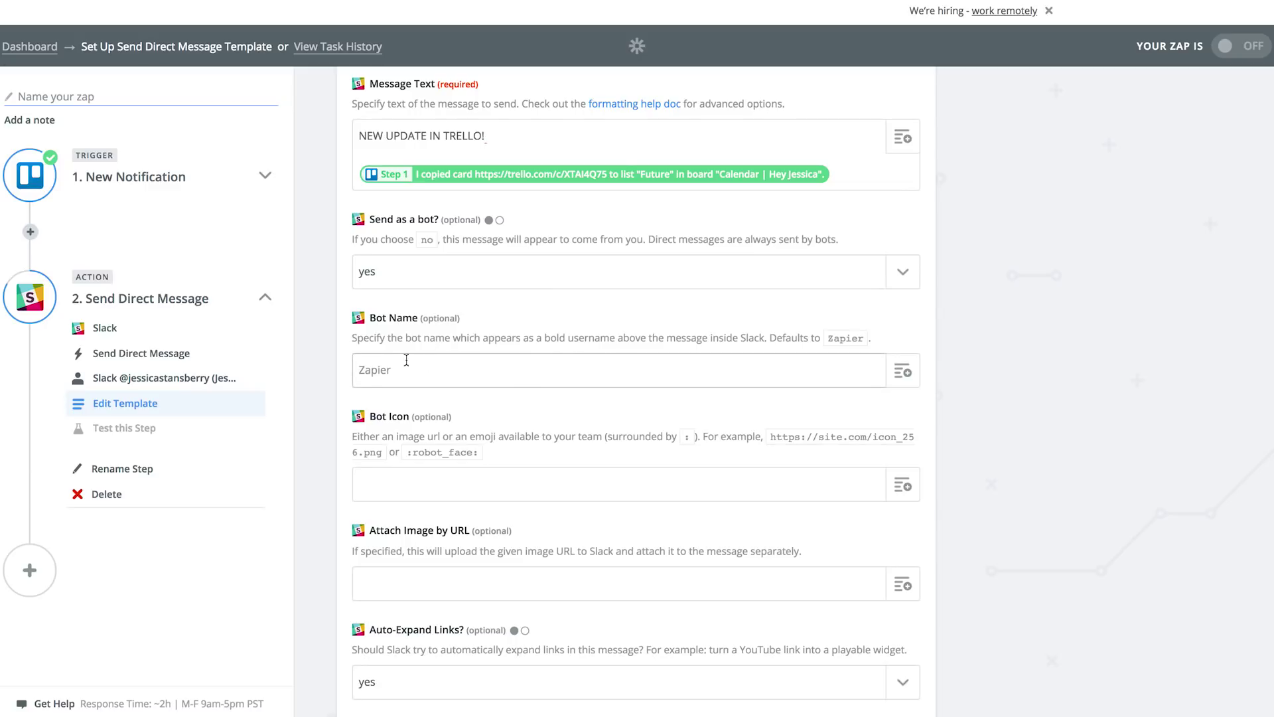
left_click(440, 376)
scroll(415, 408, "down", 3)
scroll(415, 408, "down", 3)
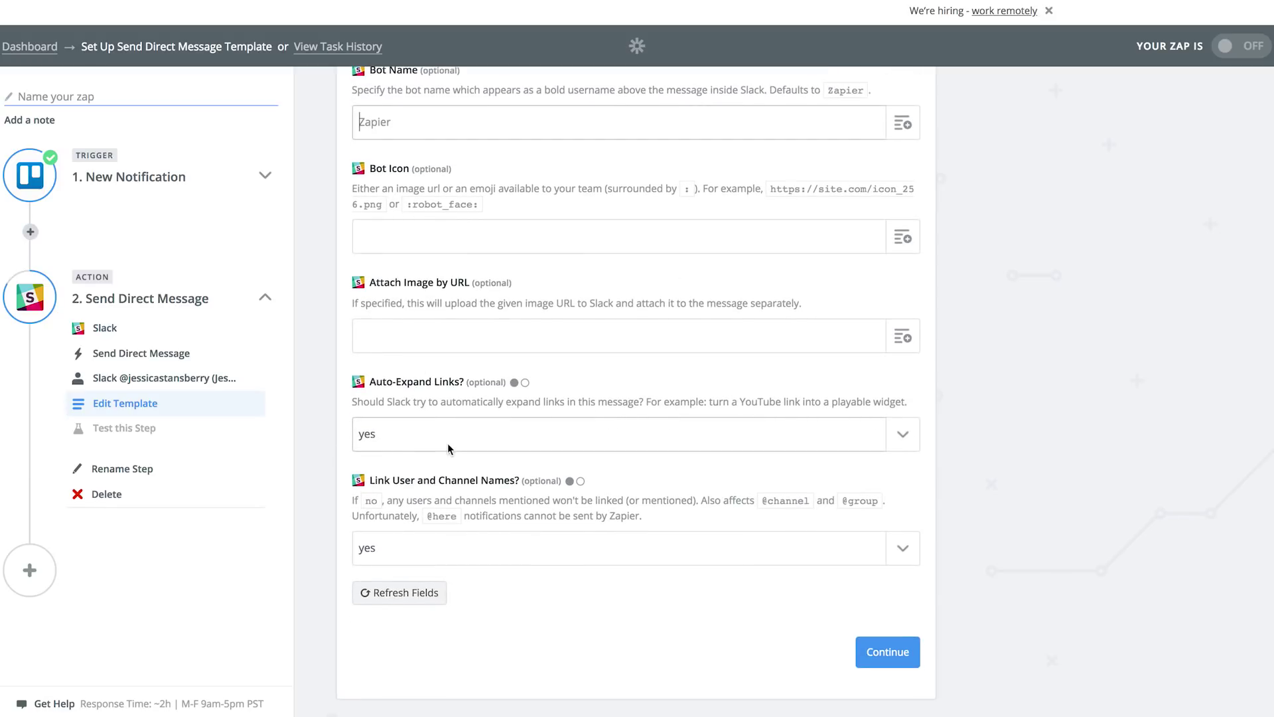
left_click(895, 652)
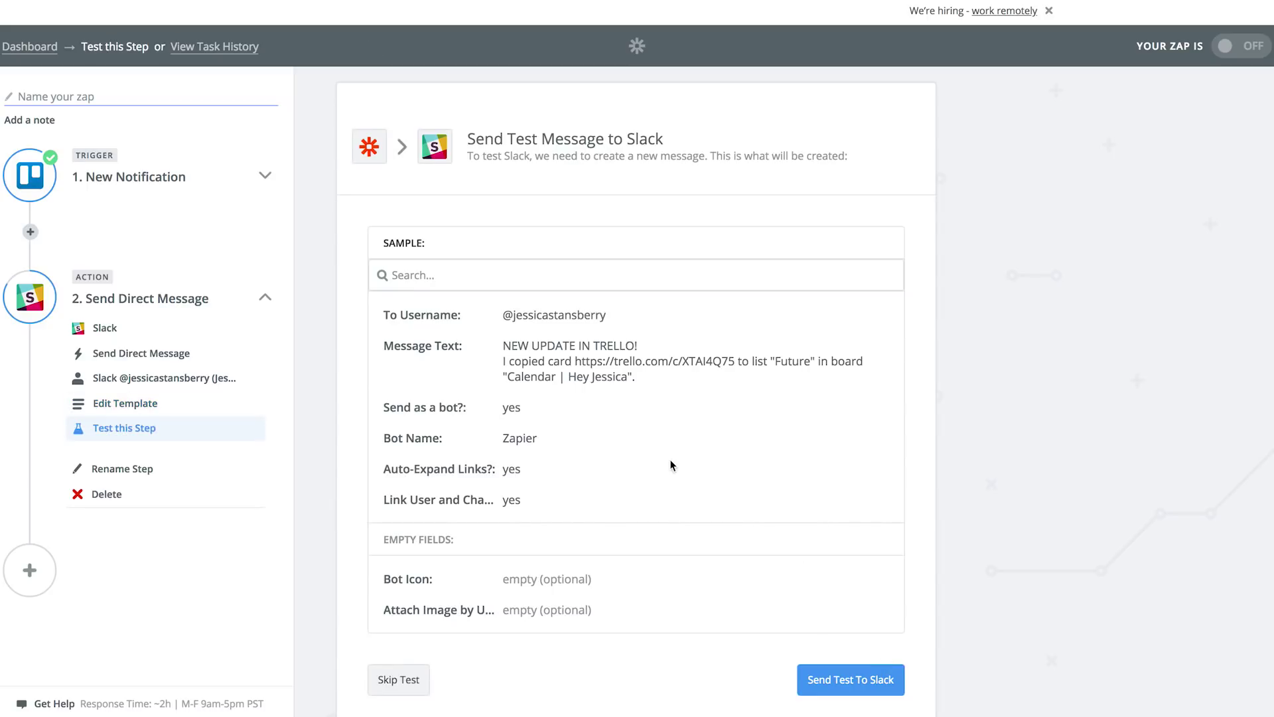
Step: Send the test direct message to Slack and, once successful, finish the setup
scroll(889, 451, "down", 1)
scroll(876, 518, "down", 1)
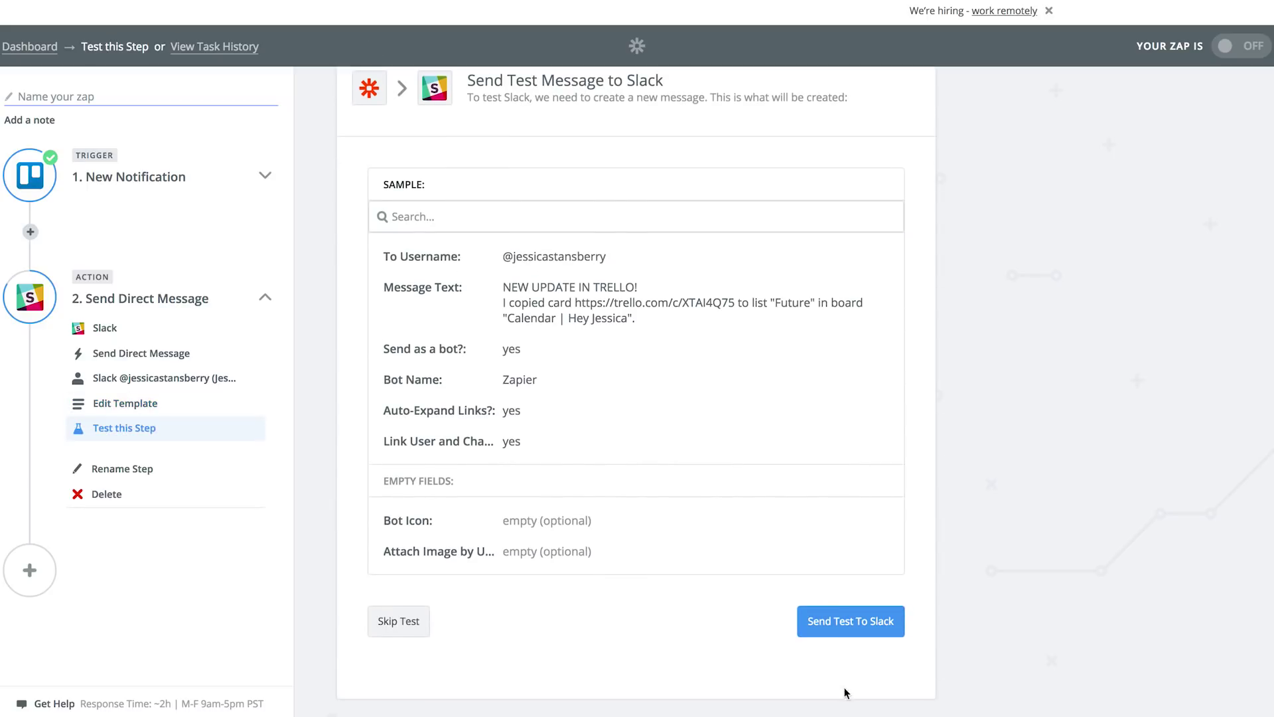
left_click(850, 623)
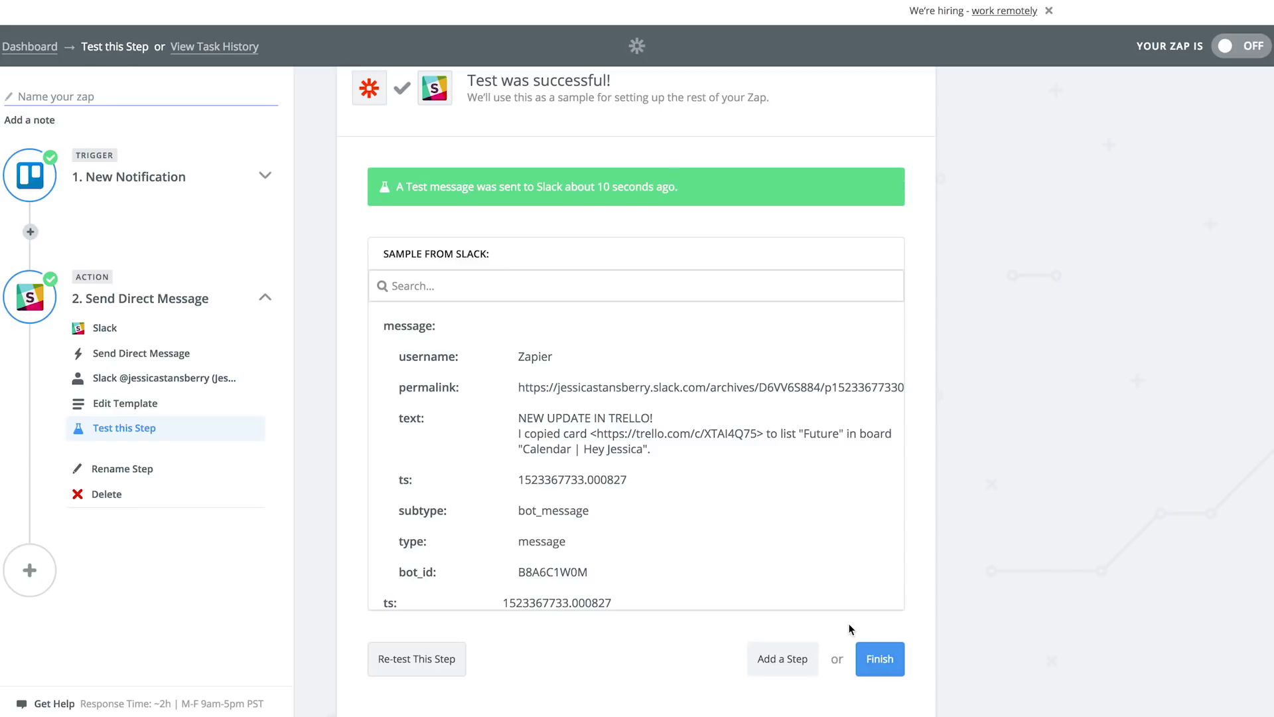
scroll(853, 627, "down", 1)
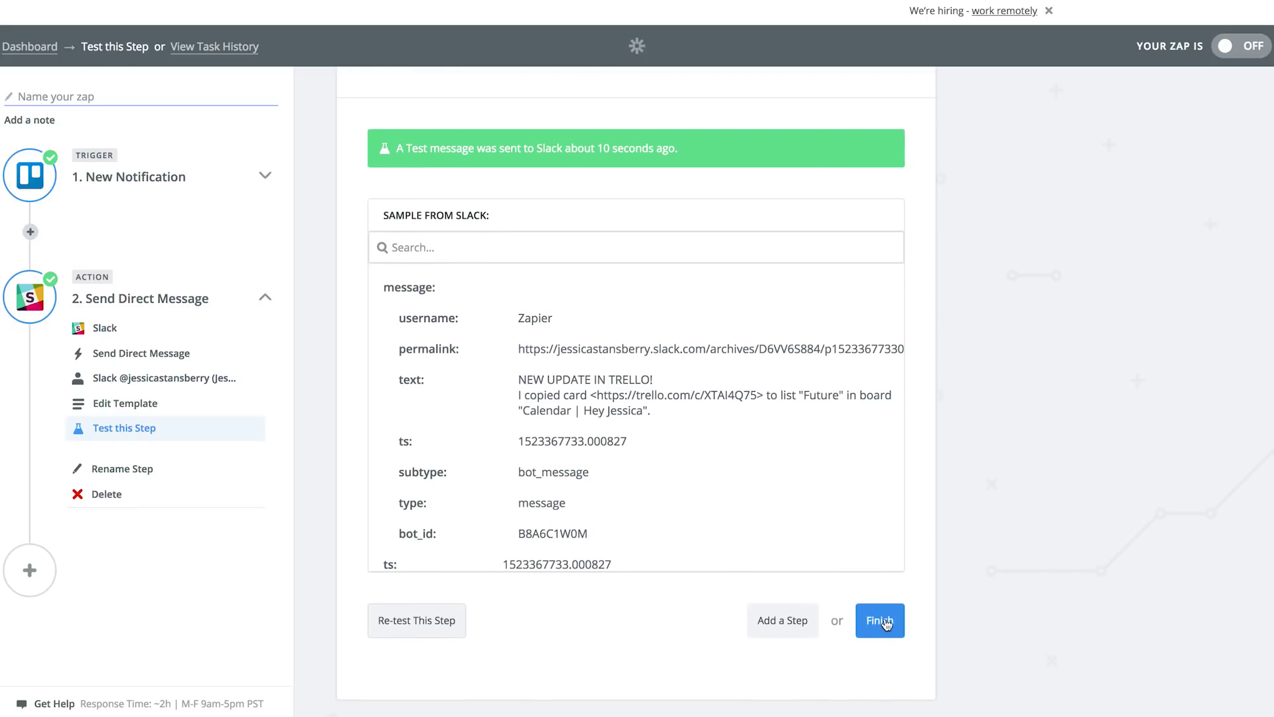
left_click(885, 617)
left_click(540, 246)
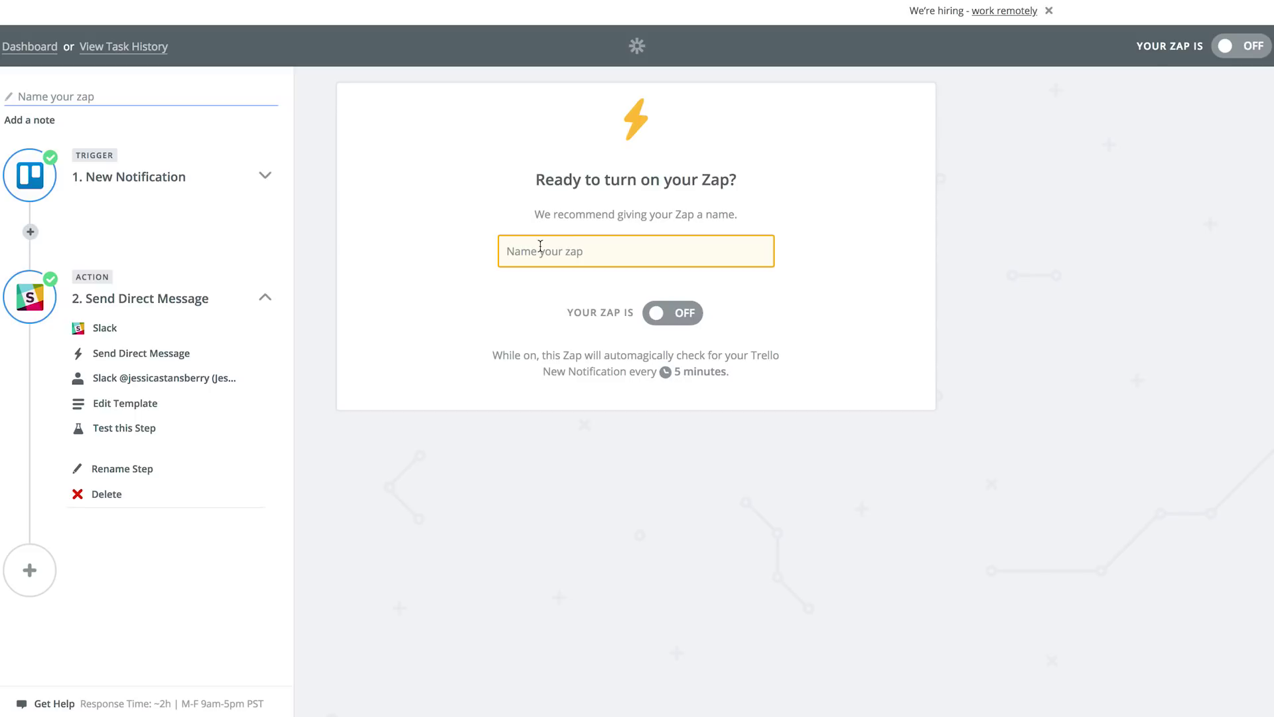
Step: Name the Zap 'TEST | TRELLO TO SLACK', fixing the 'SALCK' typo, and switch it on
type("TEST |")
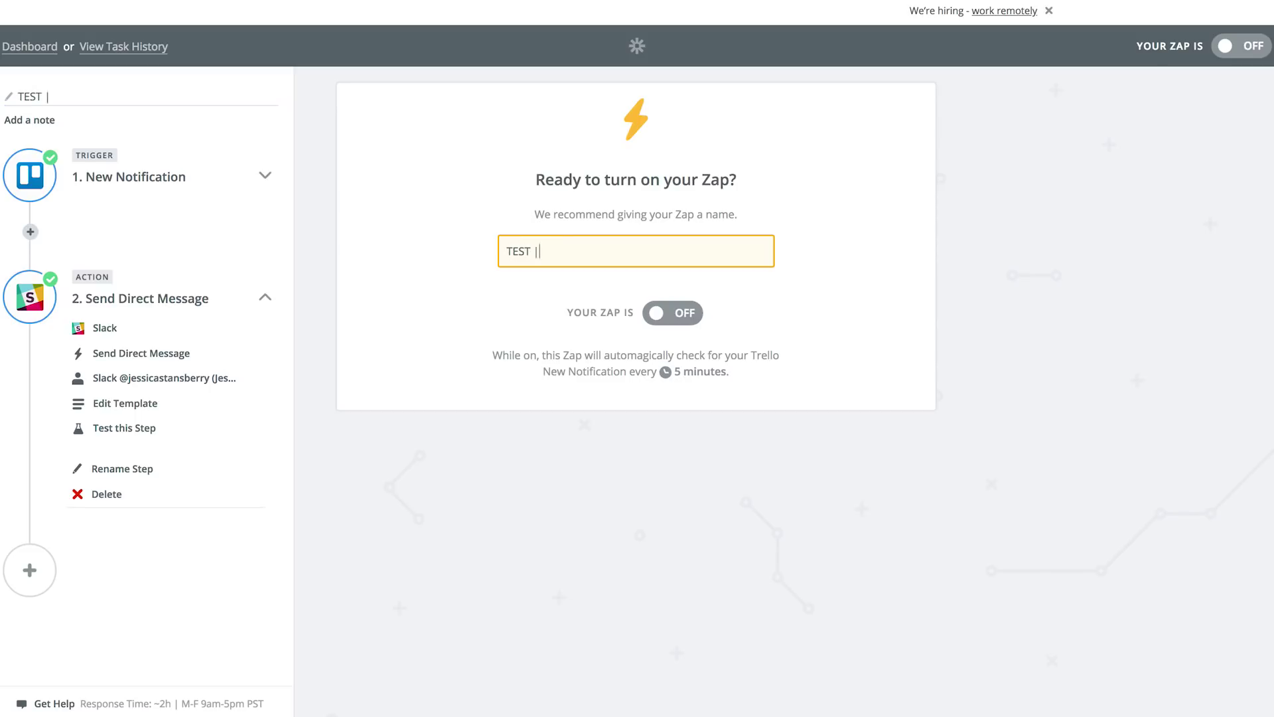
type(" TRELLO TO SALCK")
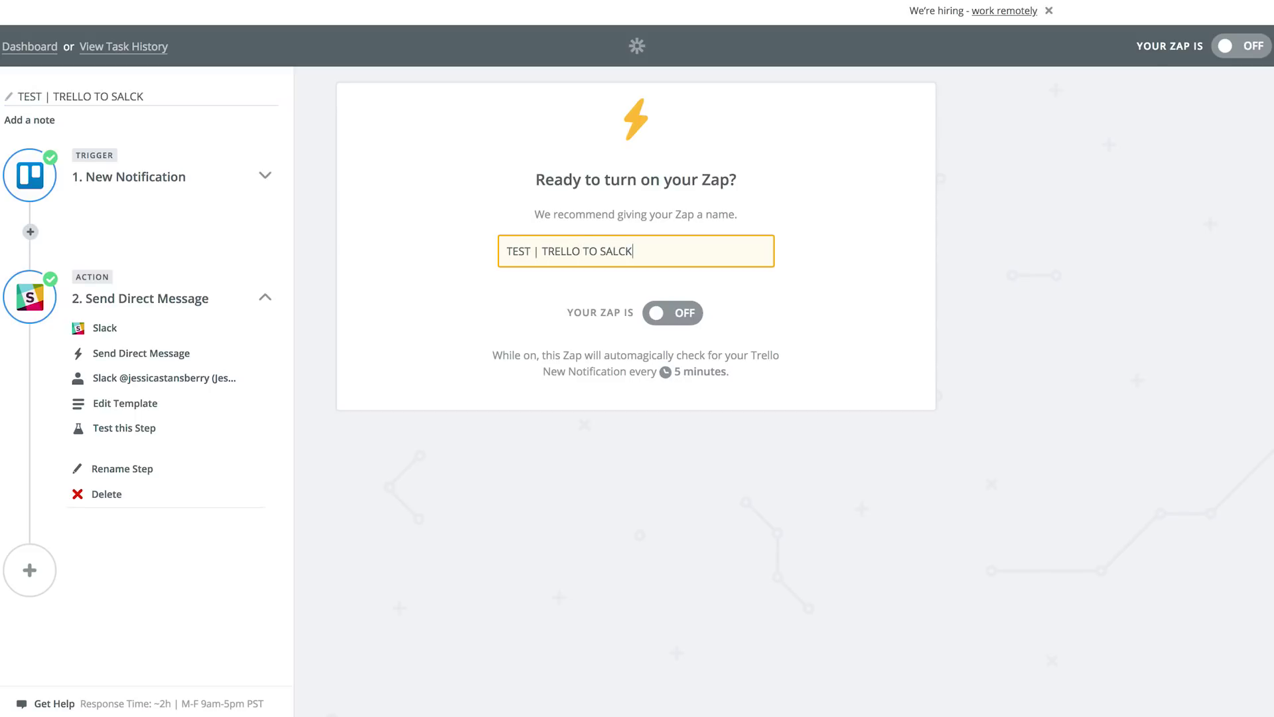
key("BackSpace")
key("BackSpace")
key("BackSpace")
key("BackSpace")
type("LACK")
left_click(691, 315)
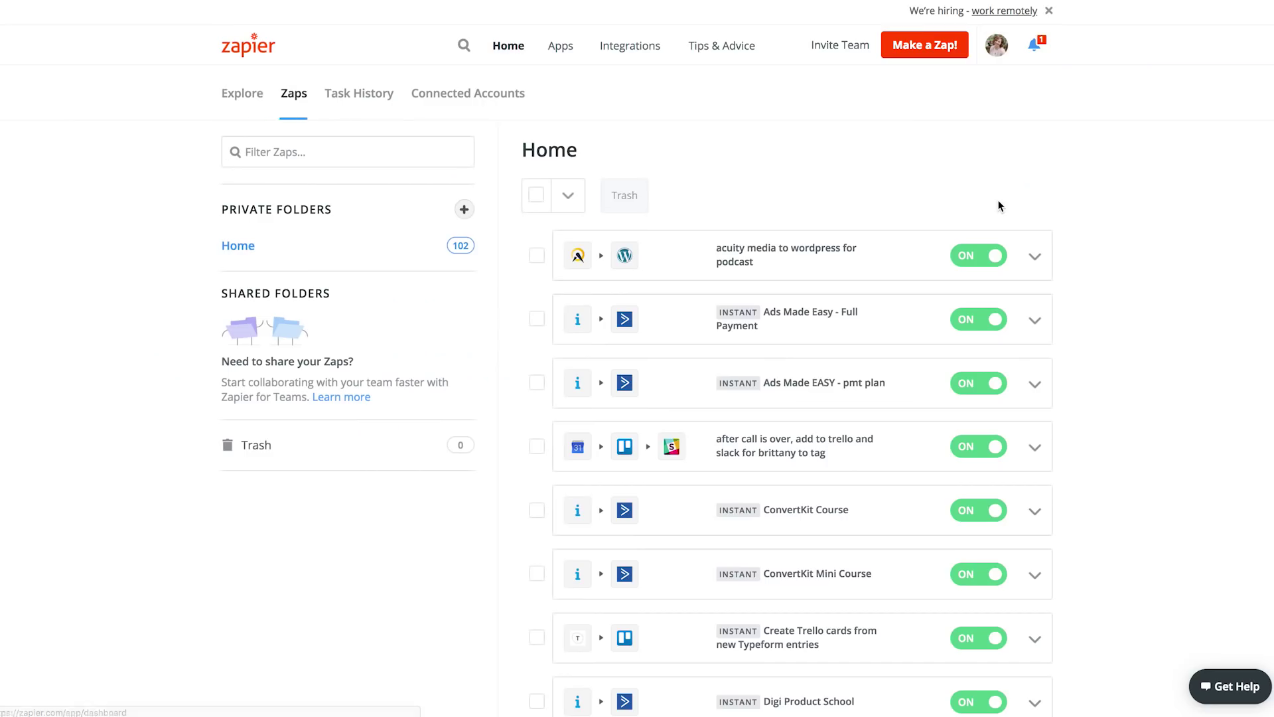
Step: Scroll the dashboard's Zap list to the TEST | TRELLO TO SLACK row showing ON
scroll(760, 232, "down", 1)
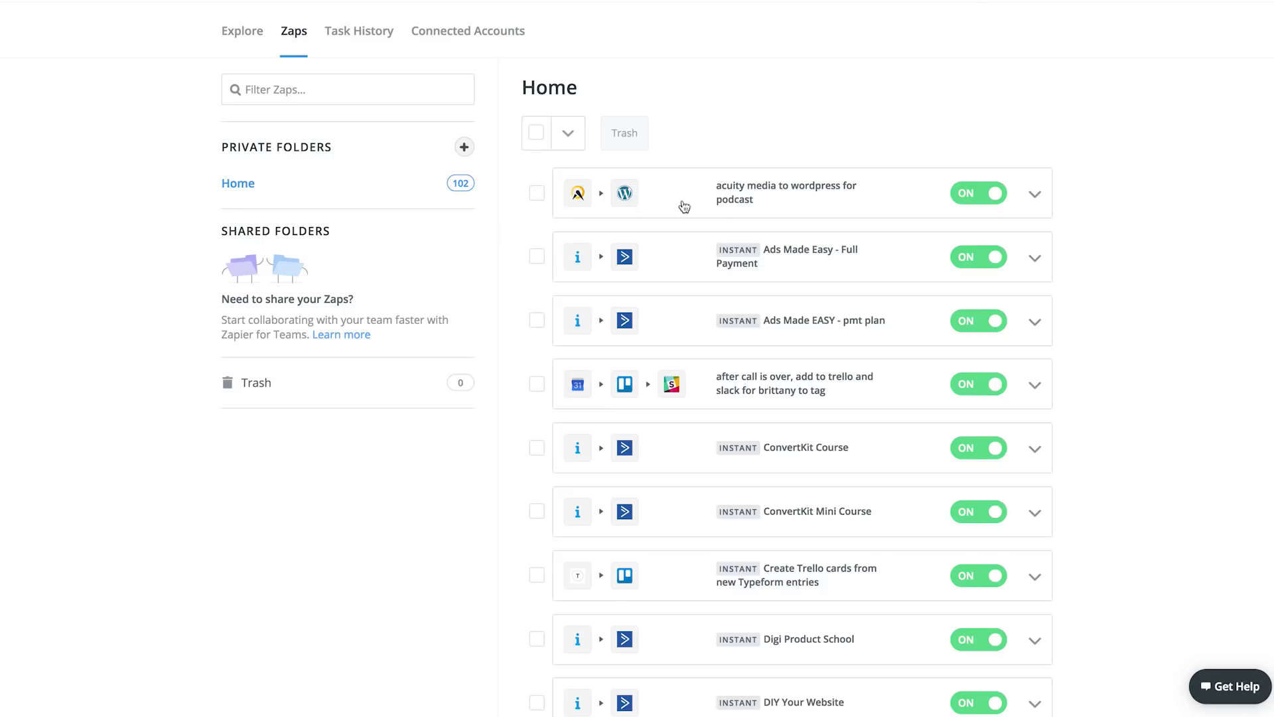
scroll(763, 222, "down", 1)
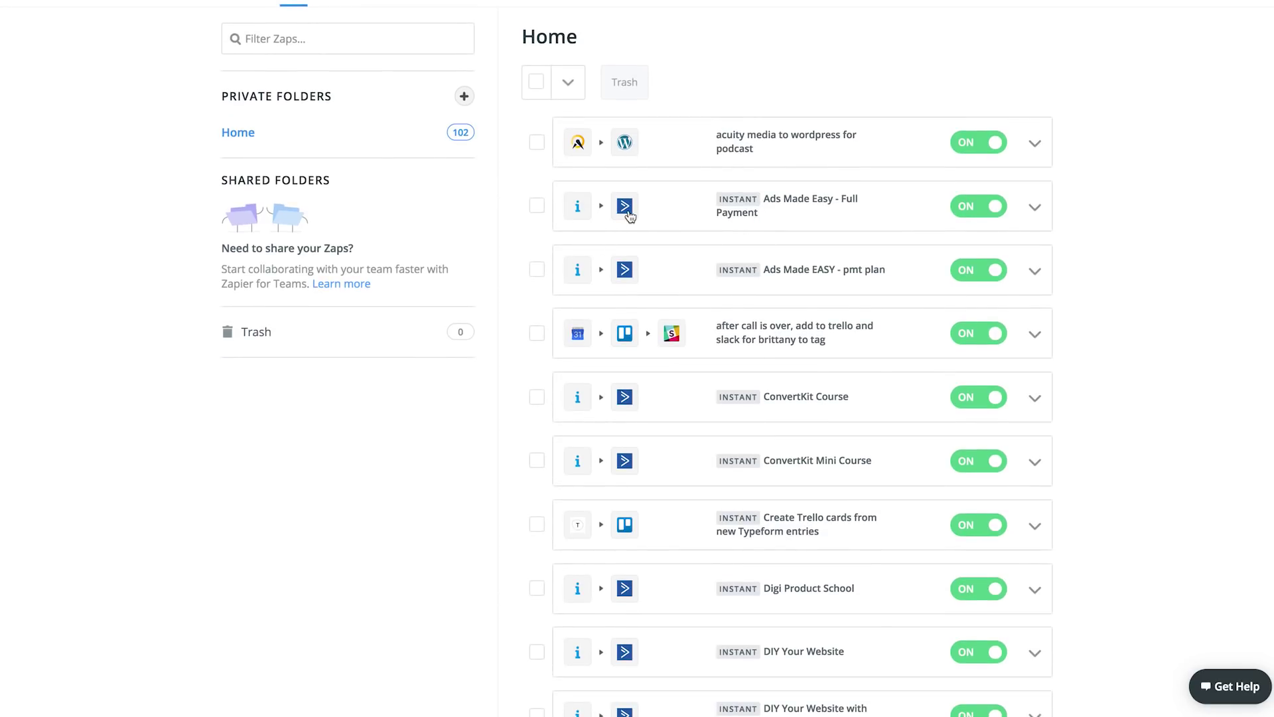
scroll(582, 220, "down", 2)
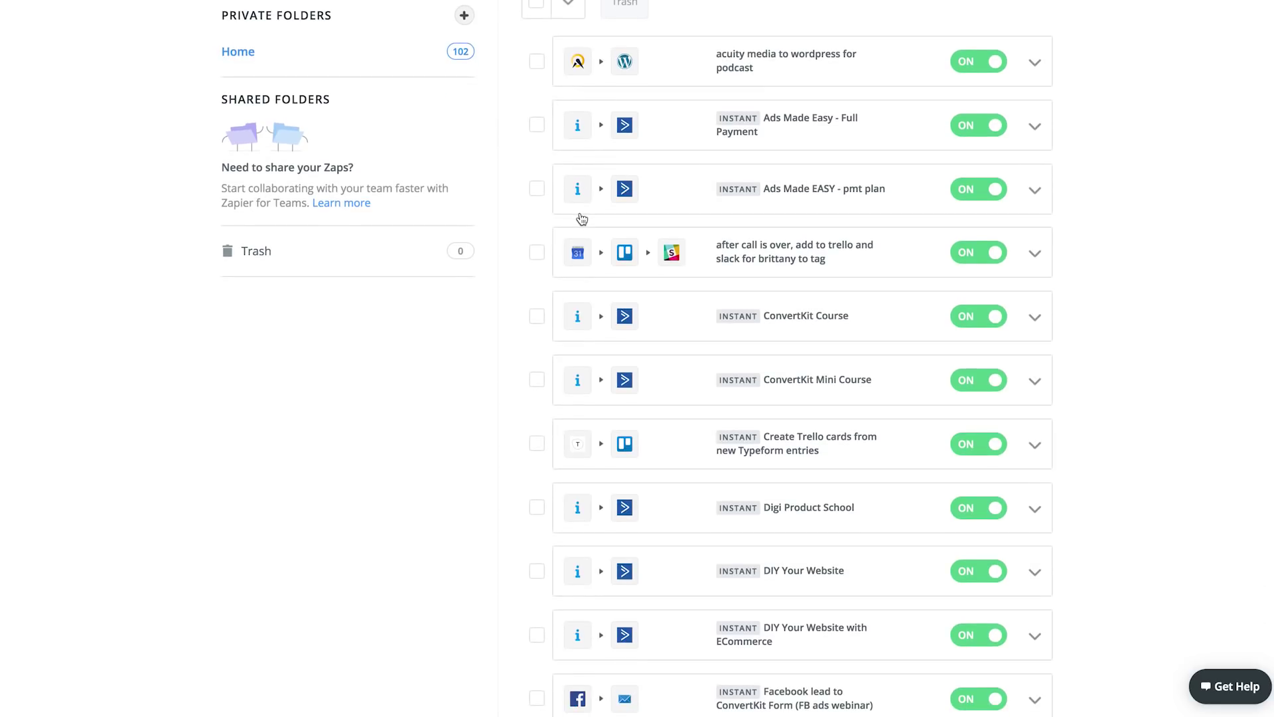
scroll(582, 219, "down", 1)
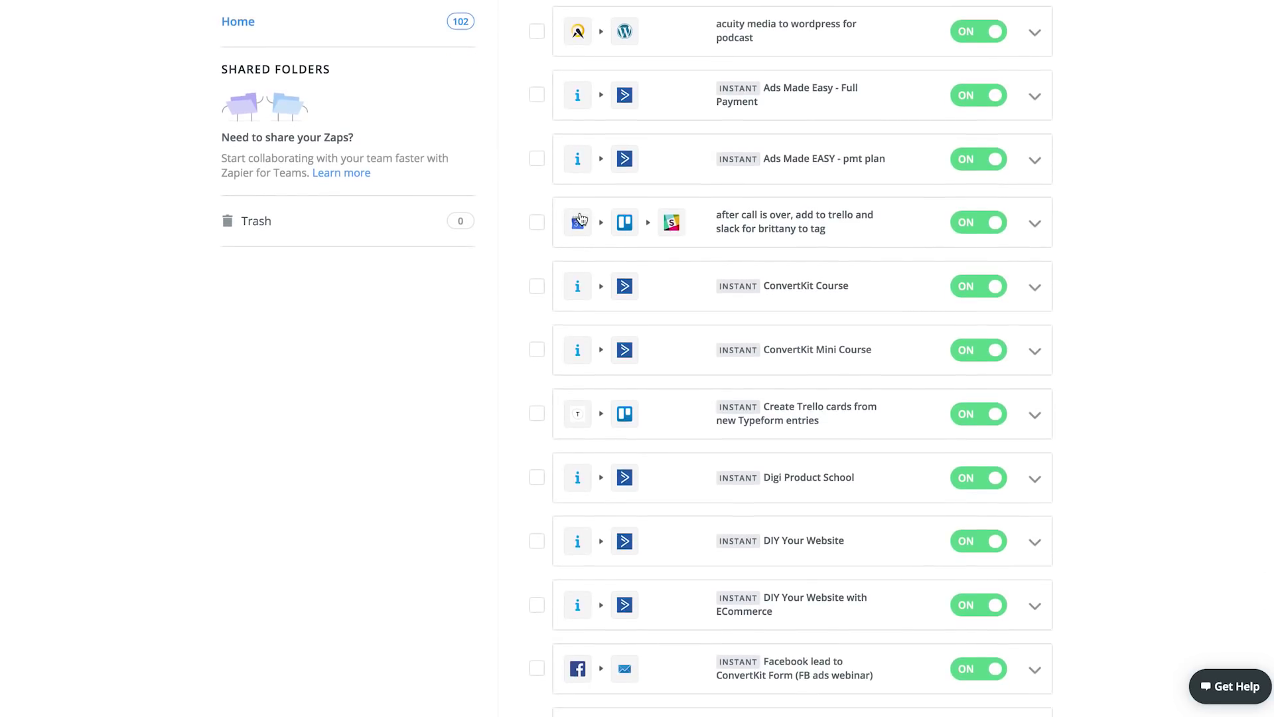
scroll(582, 220, "down", 1)
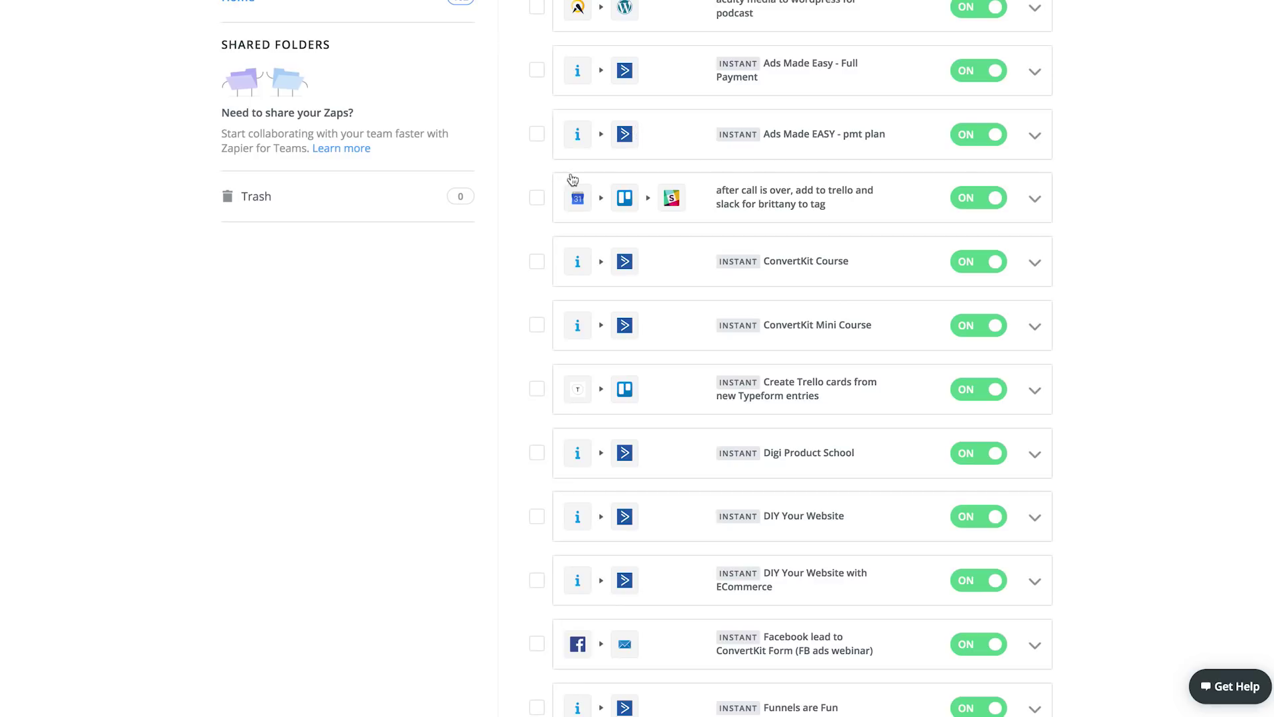
scroll(677, 217, "down", 1)
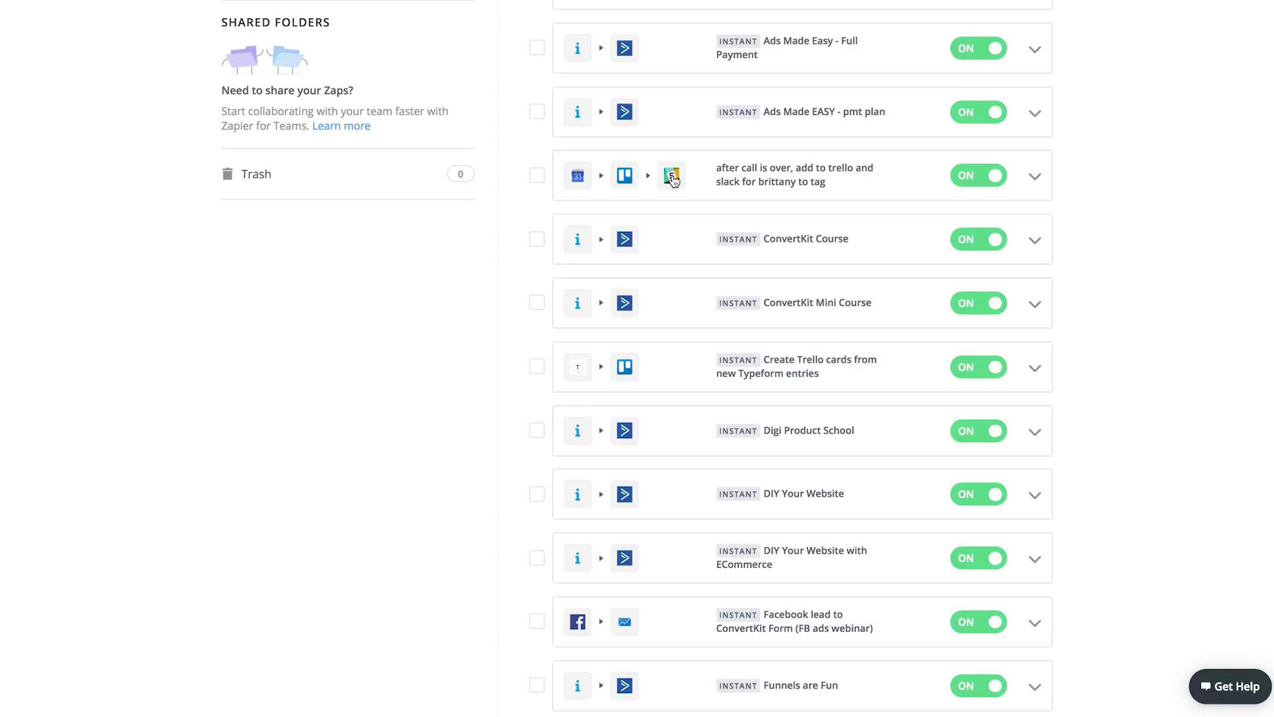
scroll(672, 179, "down", 1)
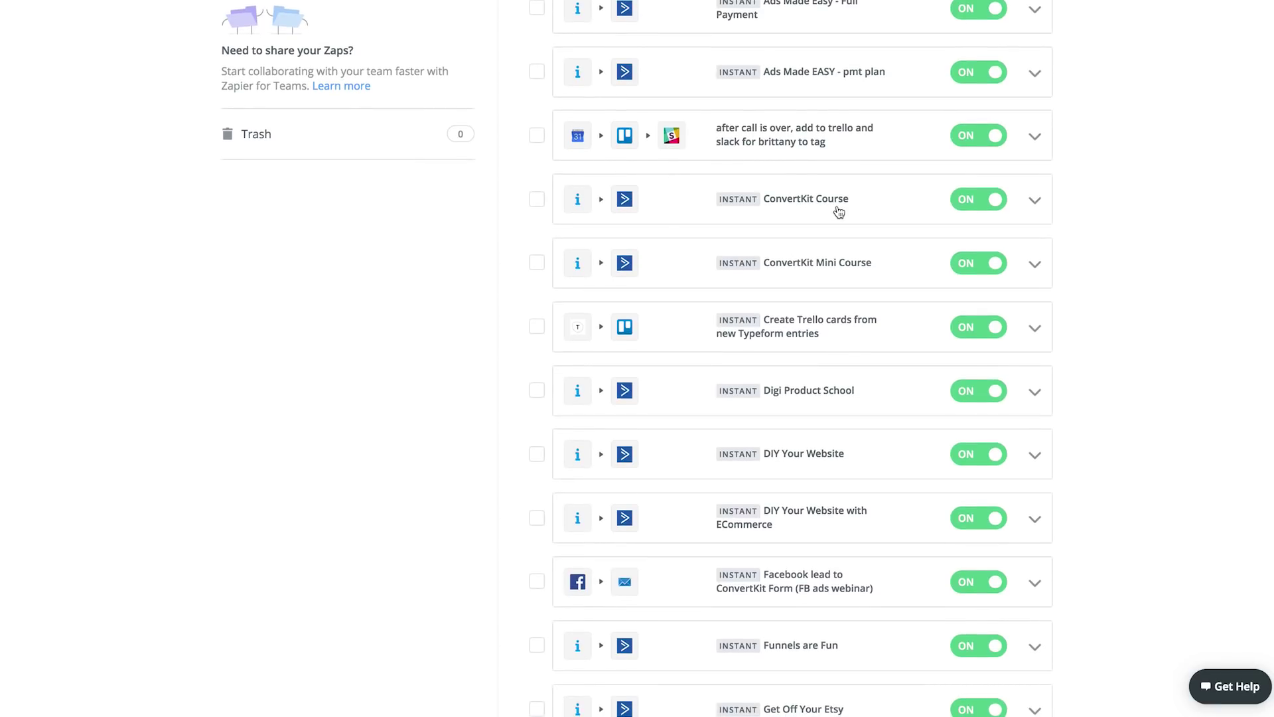
scroll(691, 210, "down", 5)
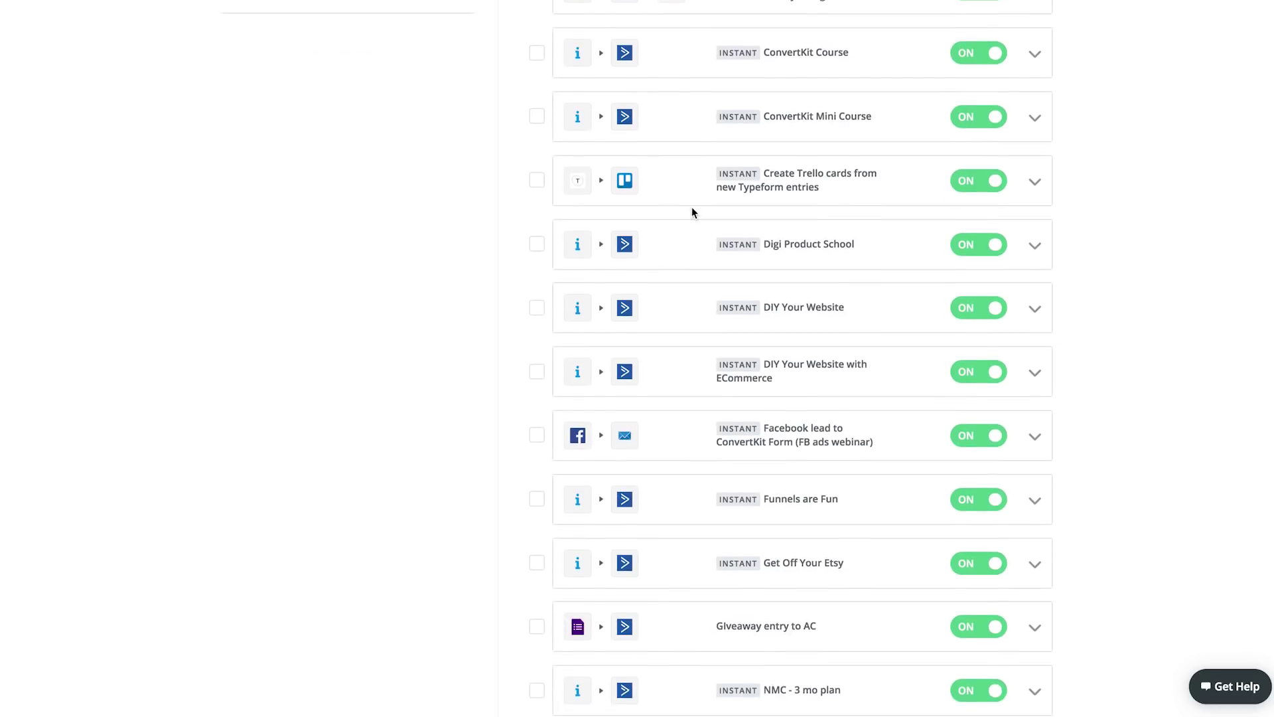
scroll(653, 208, "down", 1)
scroll(589, 208, "down", 5)
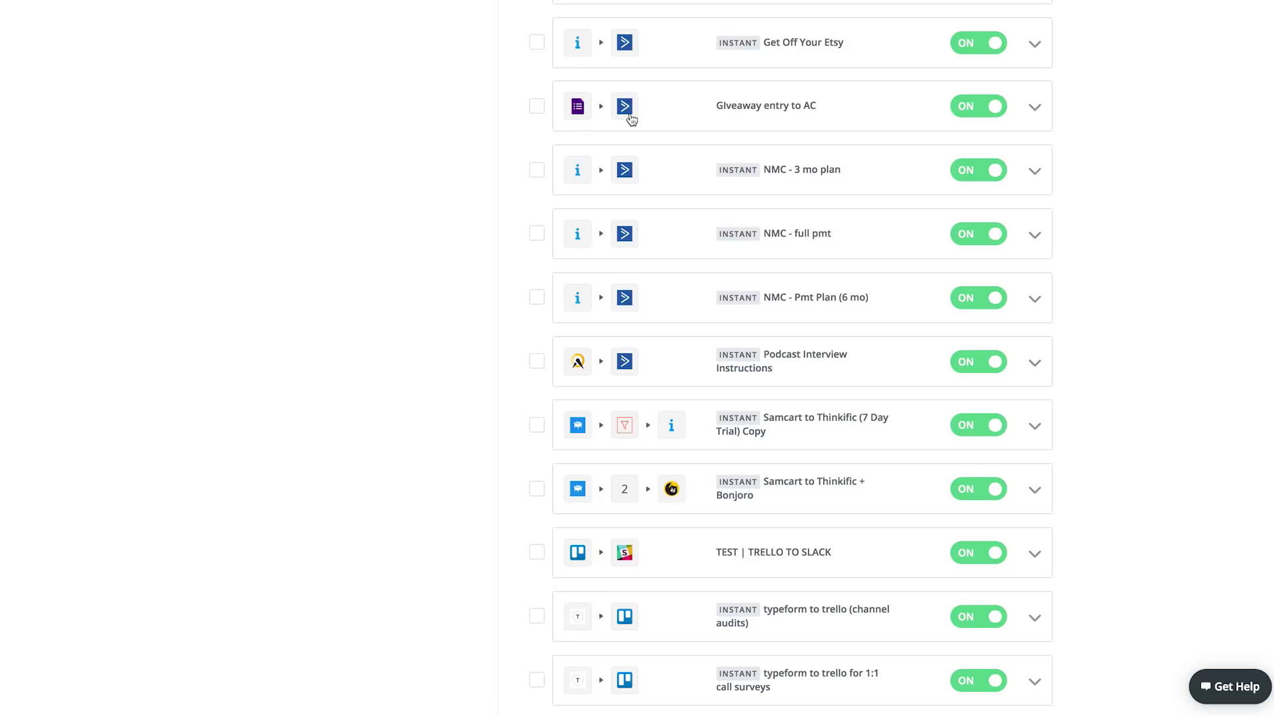
scroll(692, 125, "down", 4)
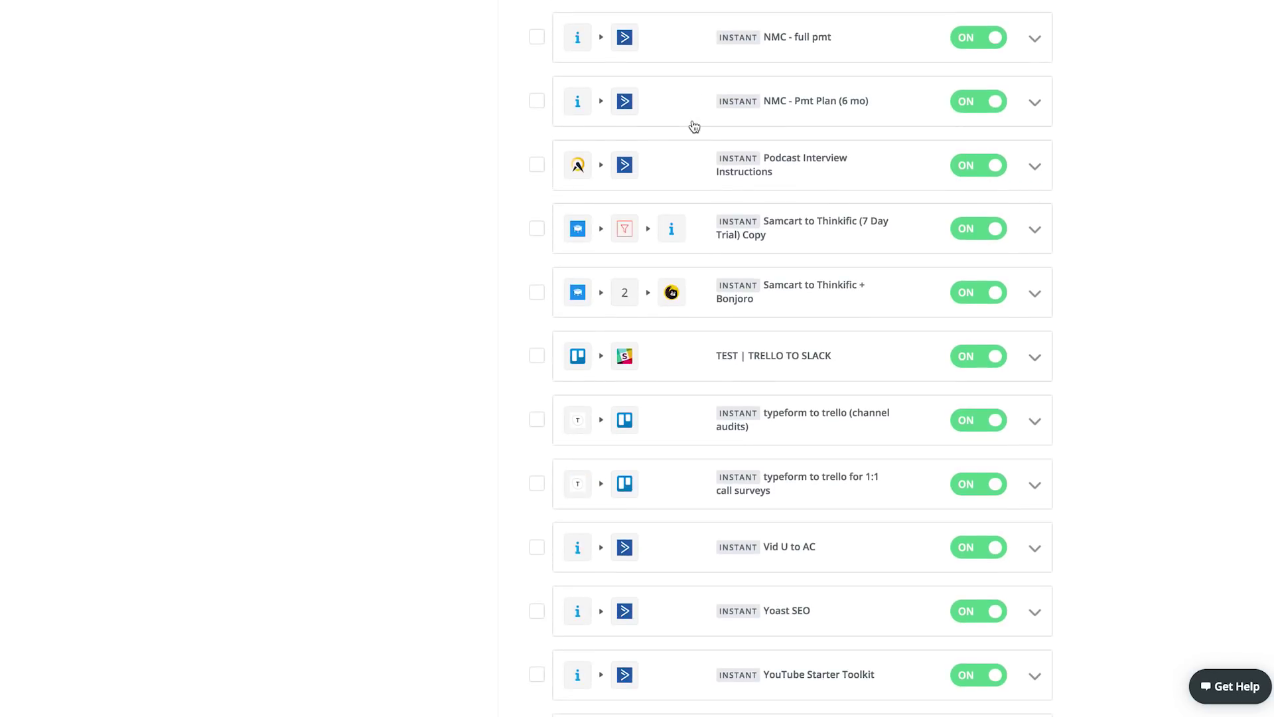
scroll(664, 130, "down", 1)
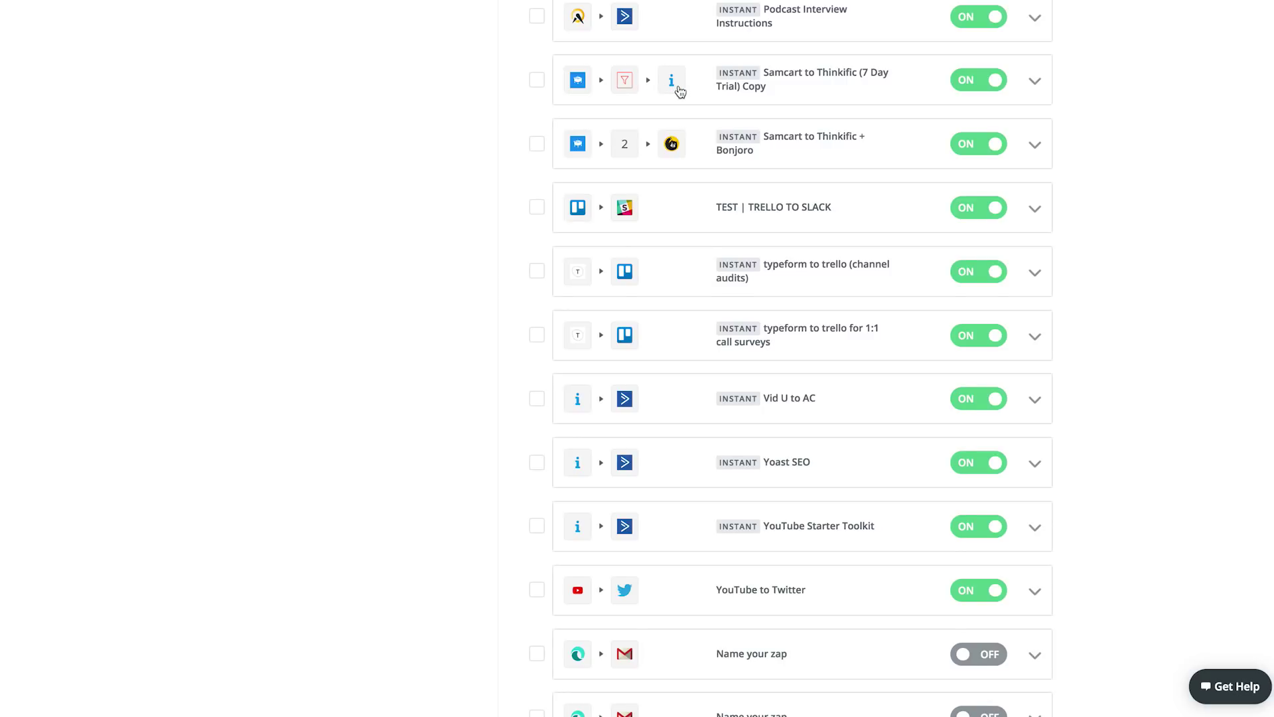
scroll(680, 91, "down", 1)
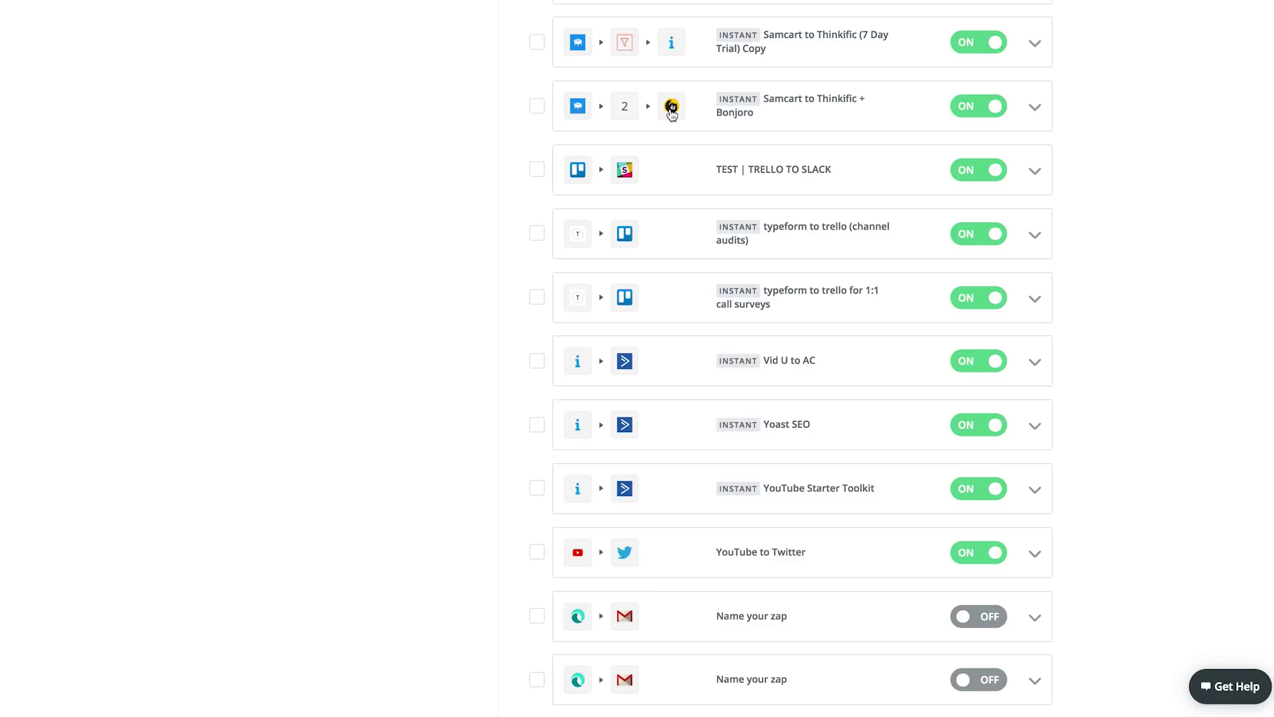
scroll(640, 192, "down", 1)
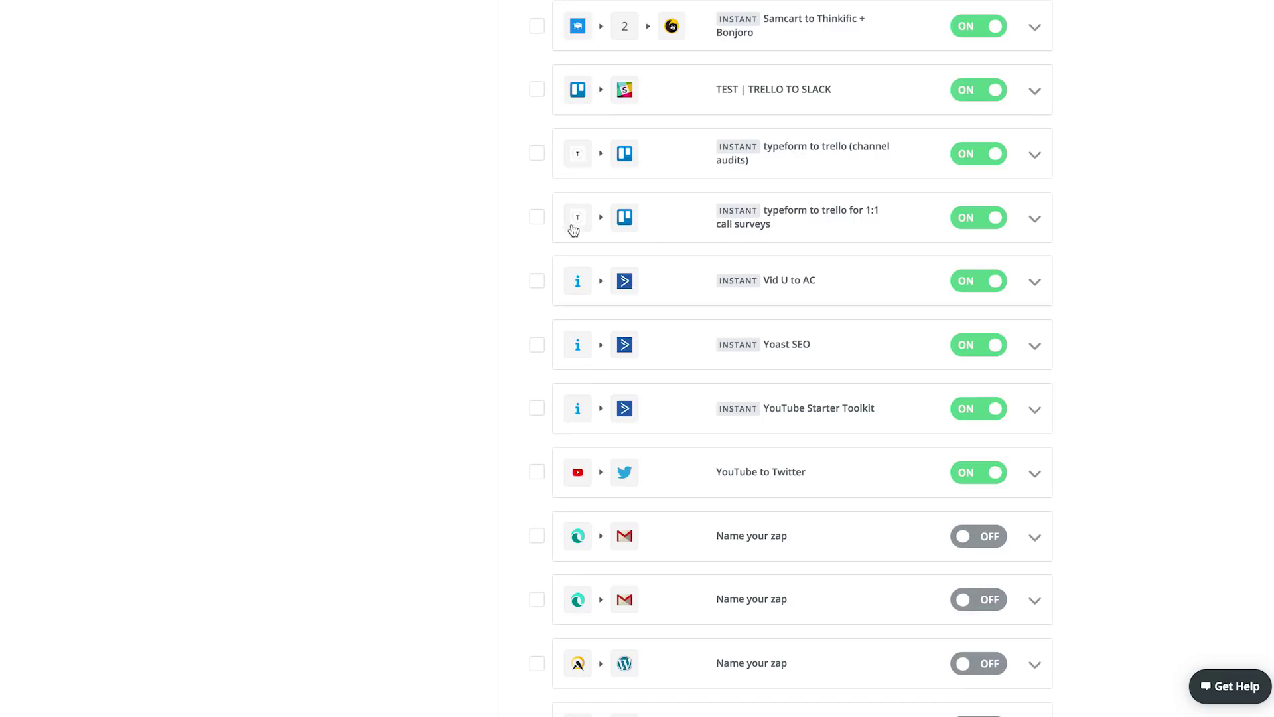
scroll(716, 275, "down", 5)
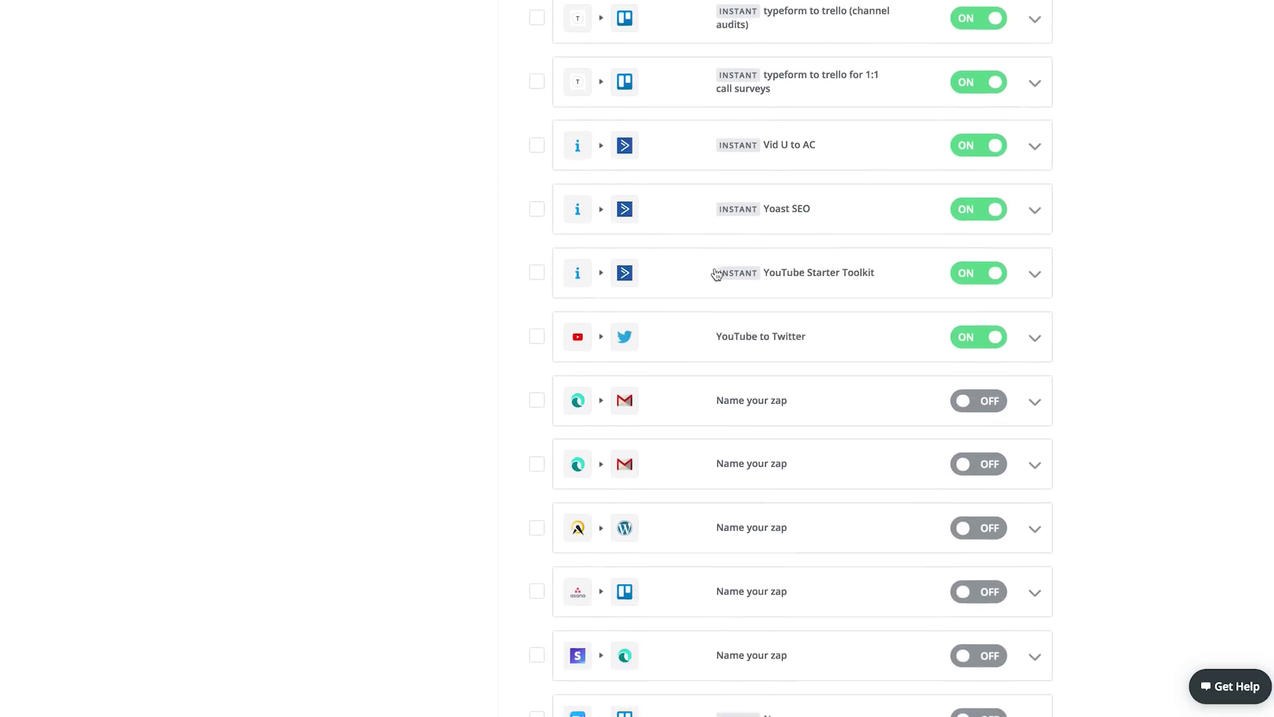
scroll(708, 197, "down", 1)
scroll(708, 197, "down", 15)
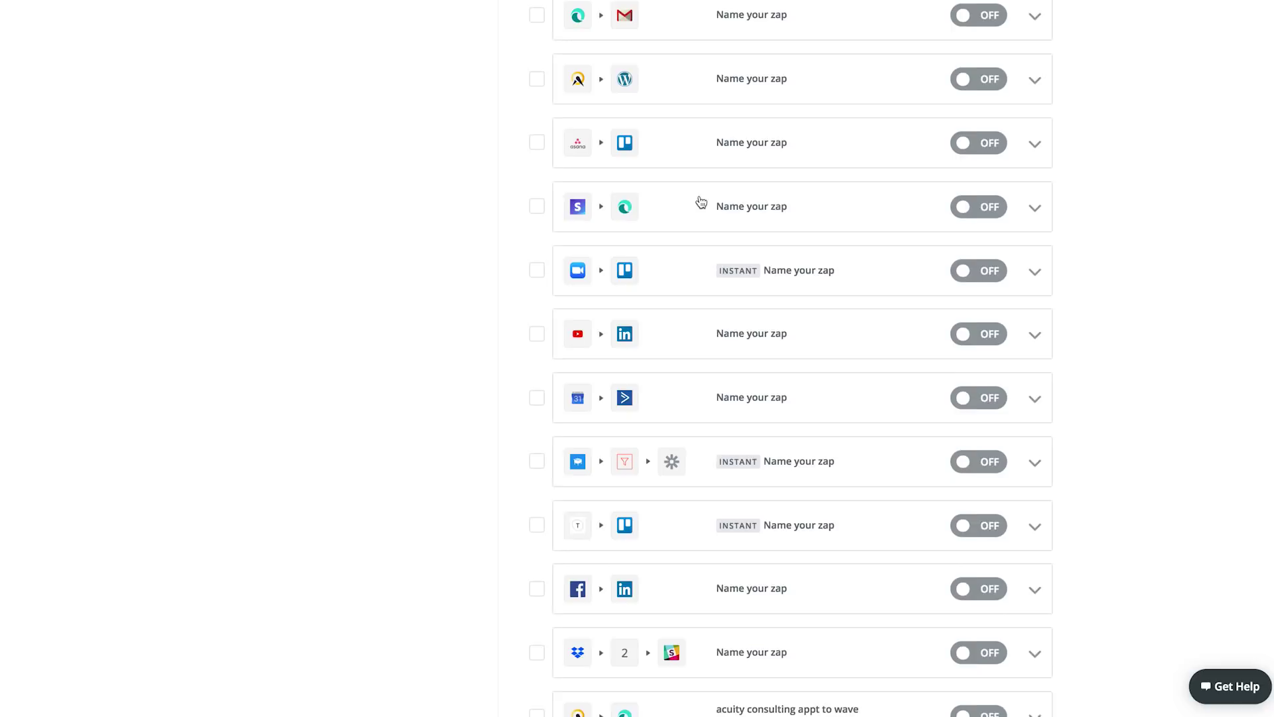
scroll(701, 202, "up", 19)
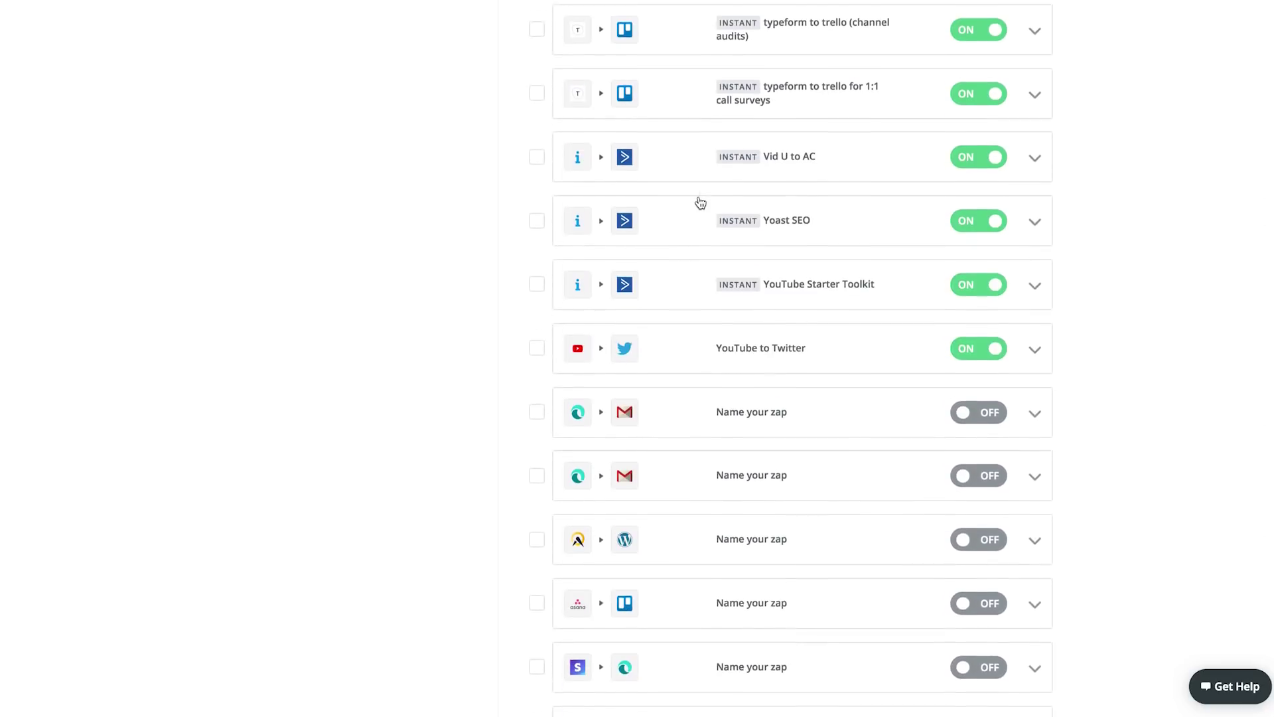
scroll(698, 202, "down", 11)
scroll(698, 197, "down", 10)
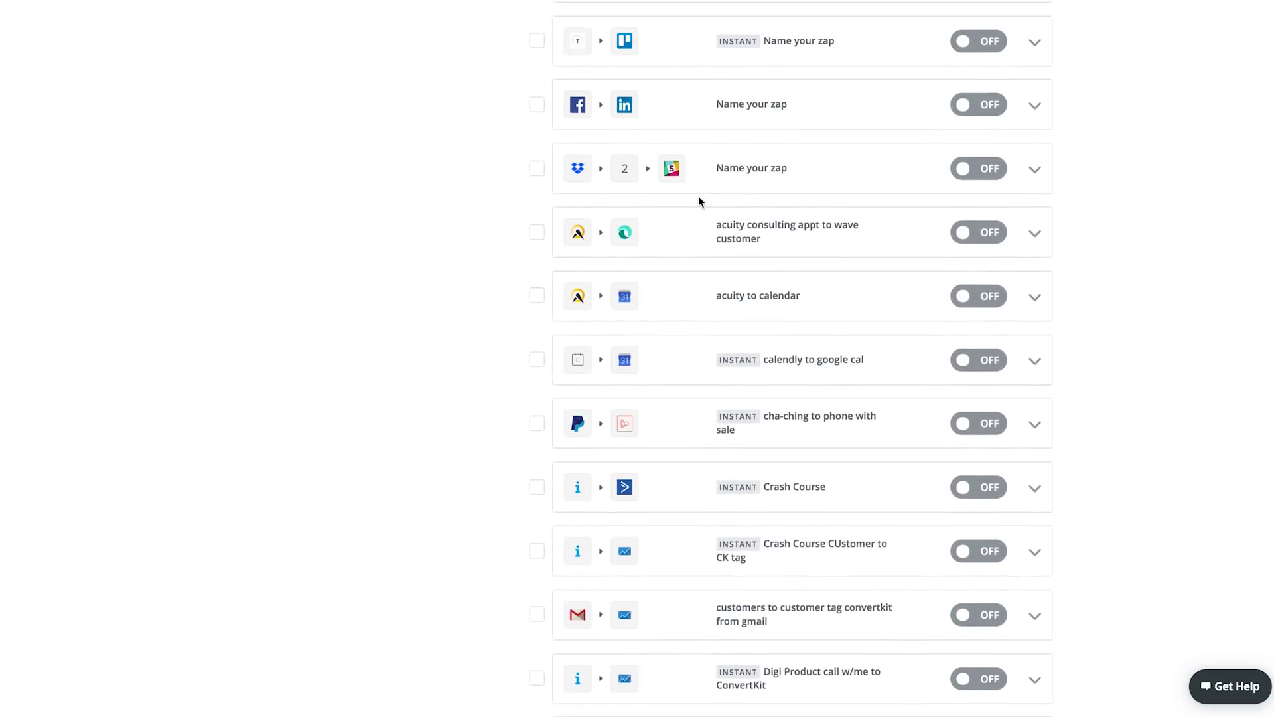
scroll(700, 203, "down", 20)
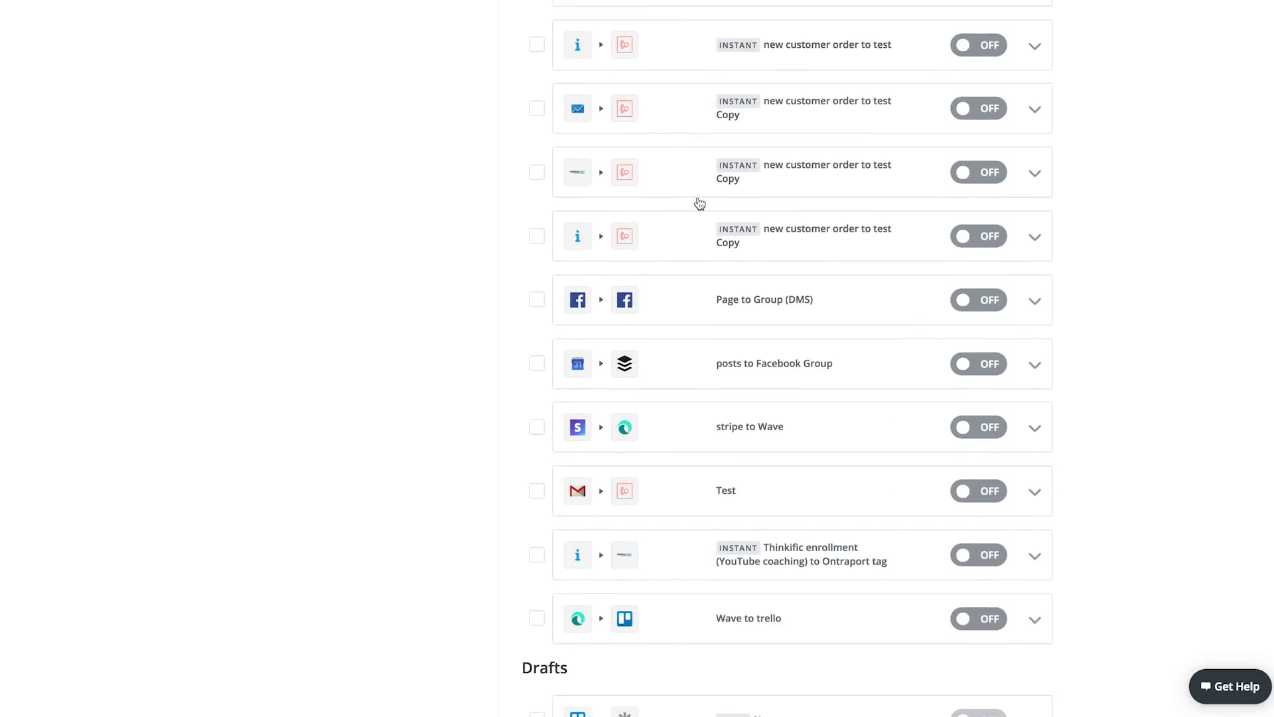